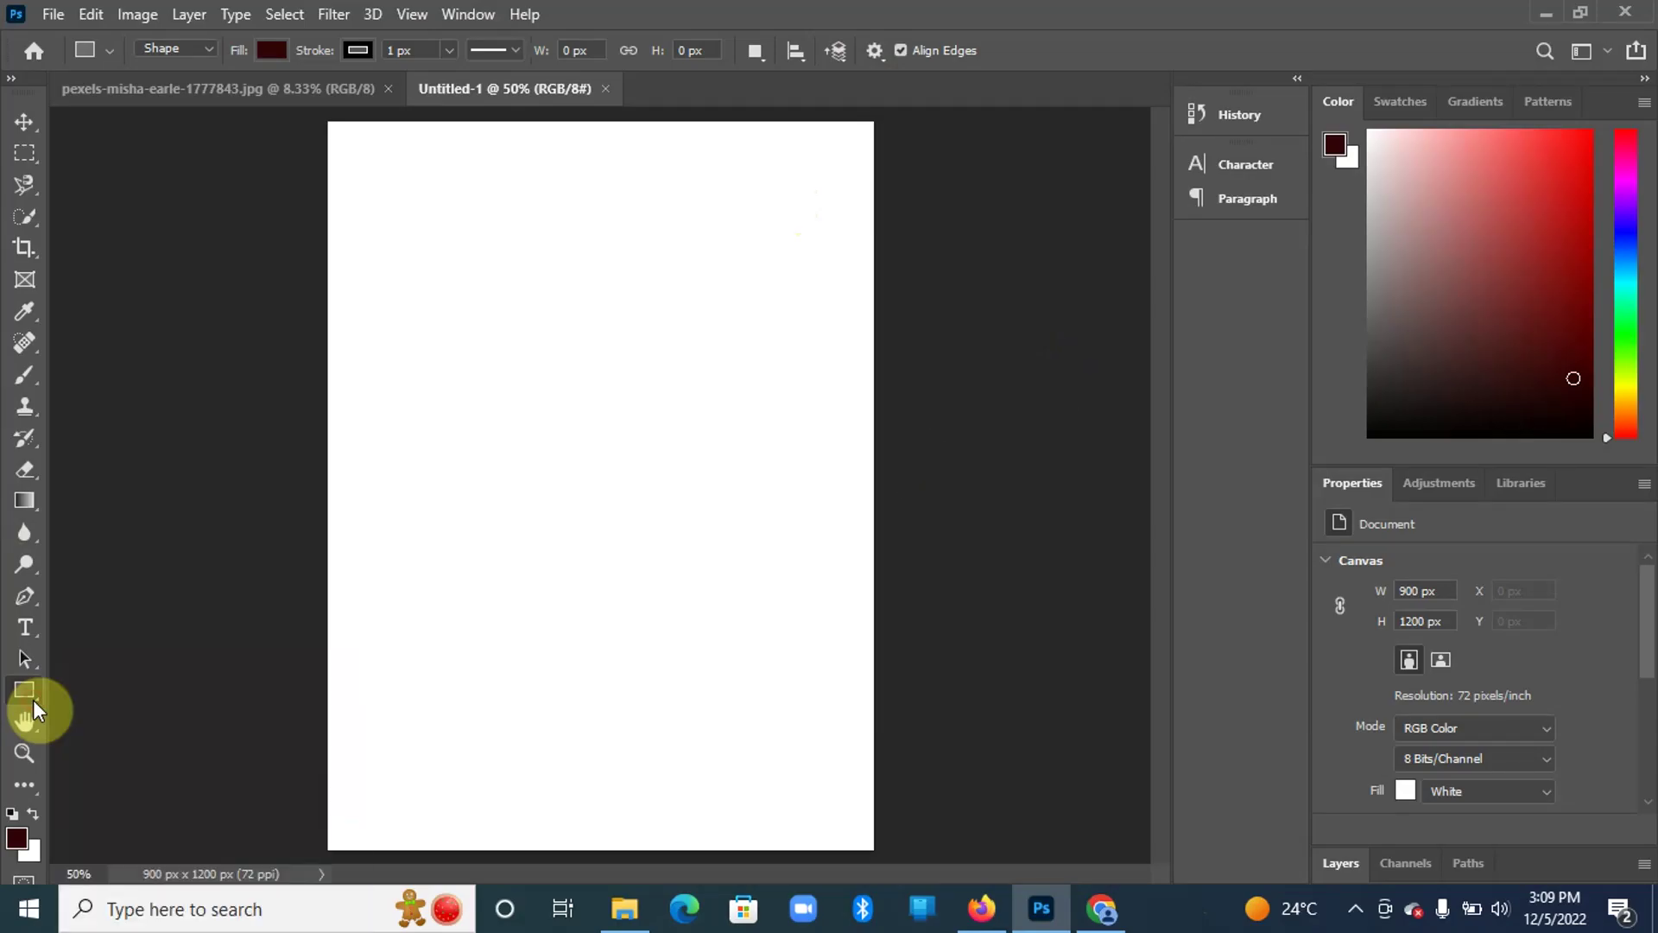
Draw a tall narrow rectangle on the left side of the canvas
right_click(32, 702)
click(140, 691)
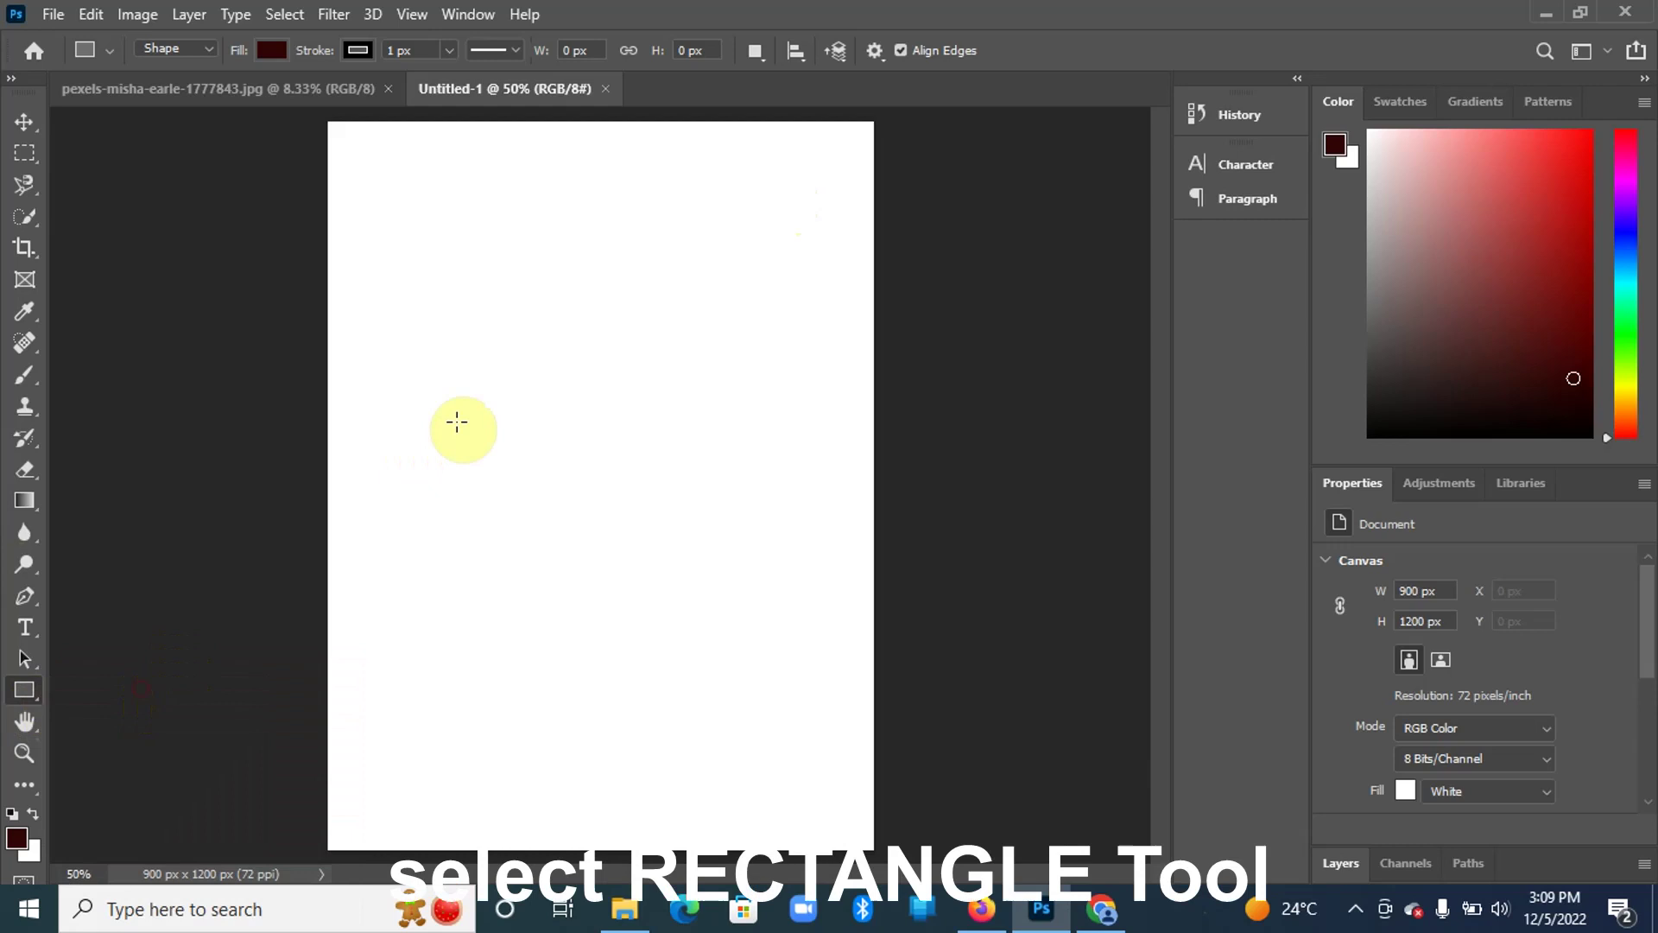
drag(386, 423, 443, 712)
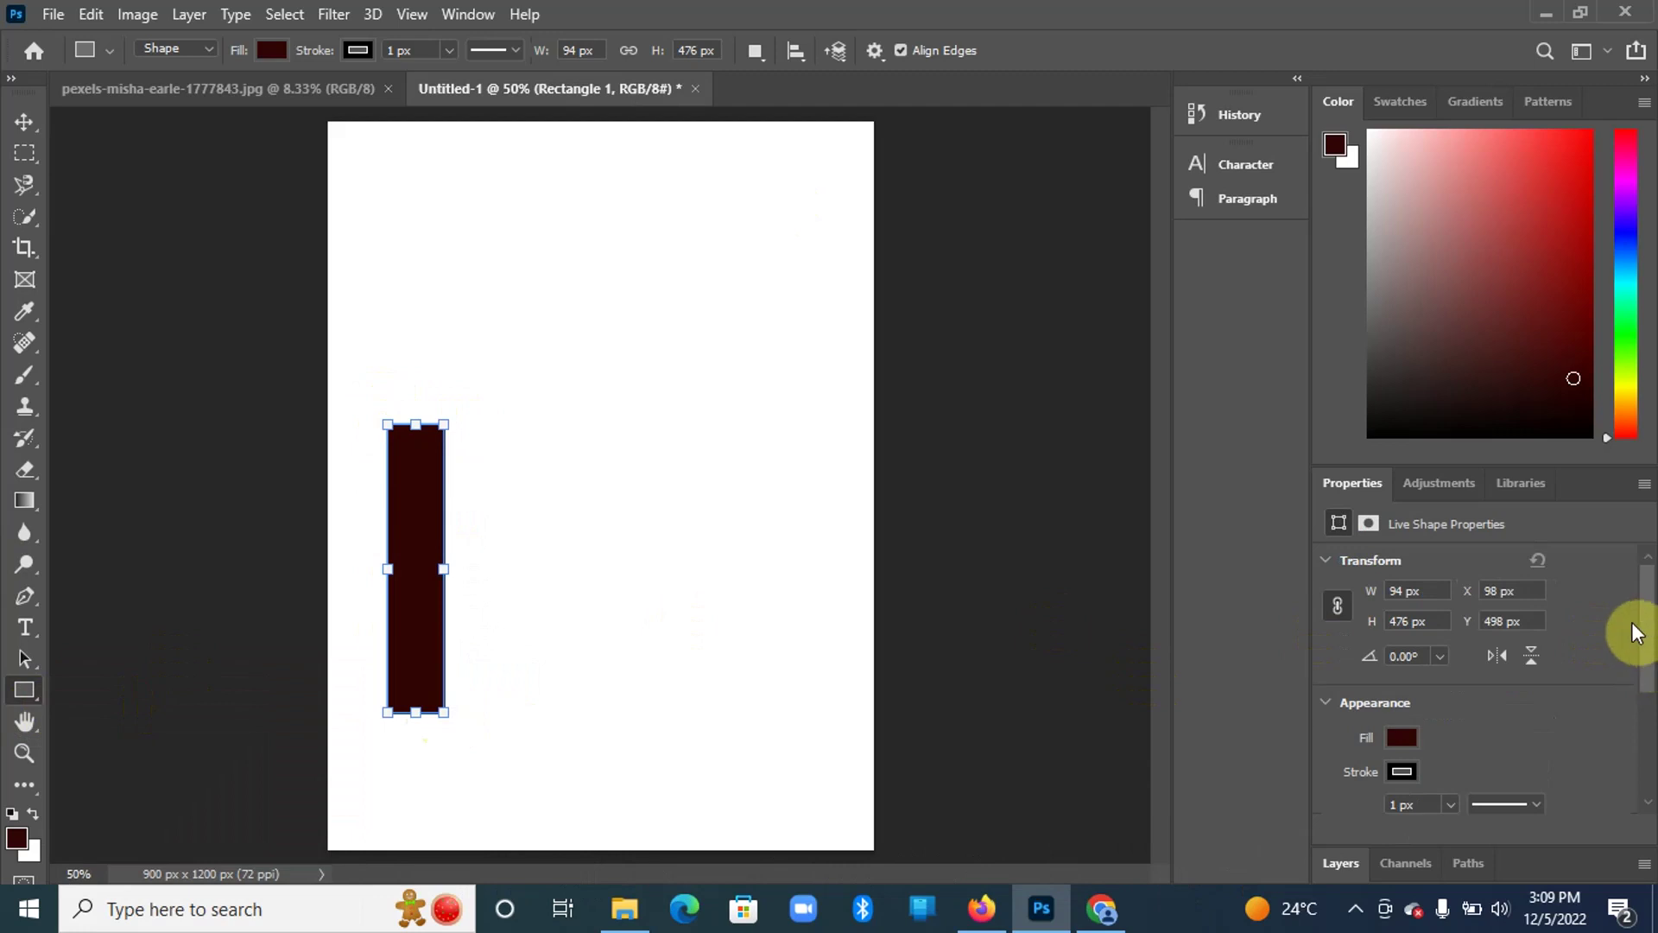
mouse_move(1648, 622)
mouse_down()
mouse_move(1629, 677)
mouse_move(1639, 720)
mouse_up()
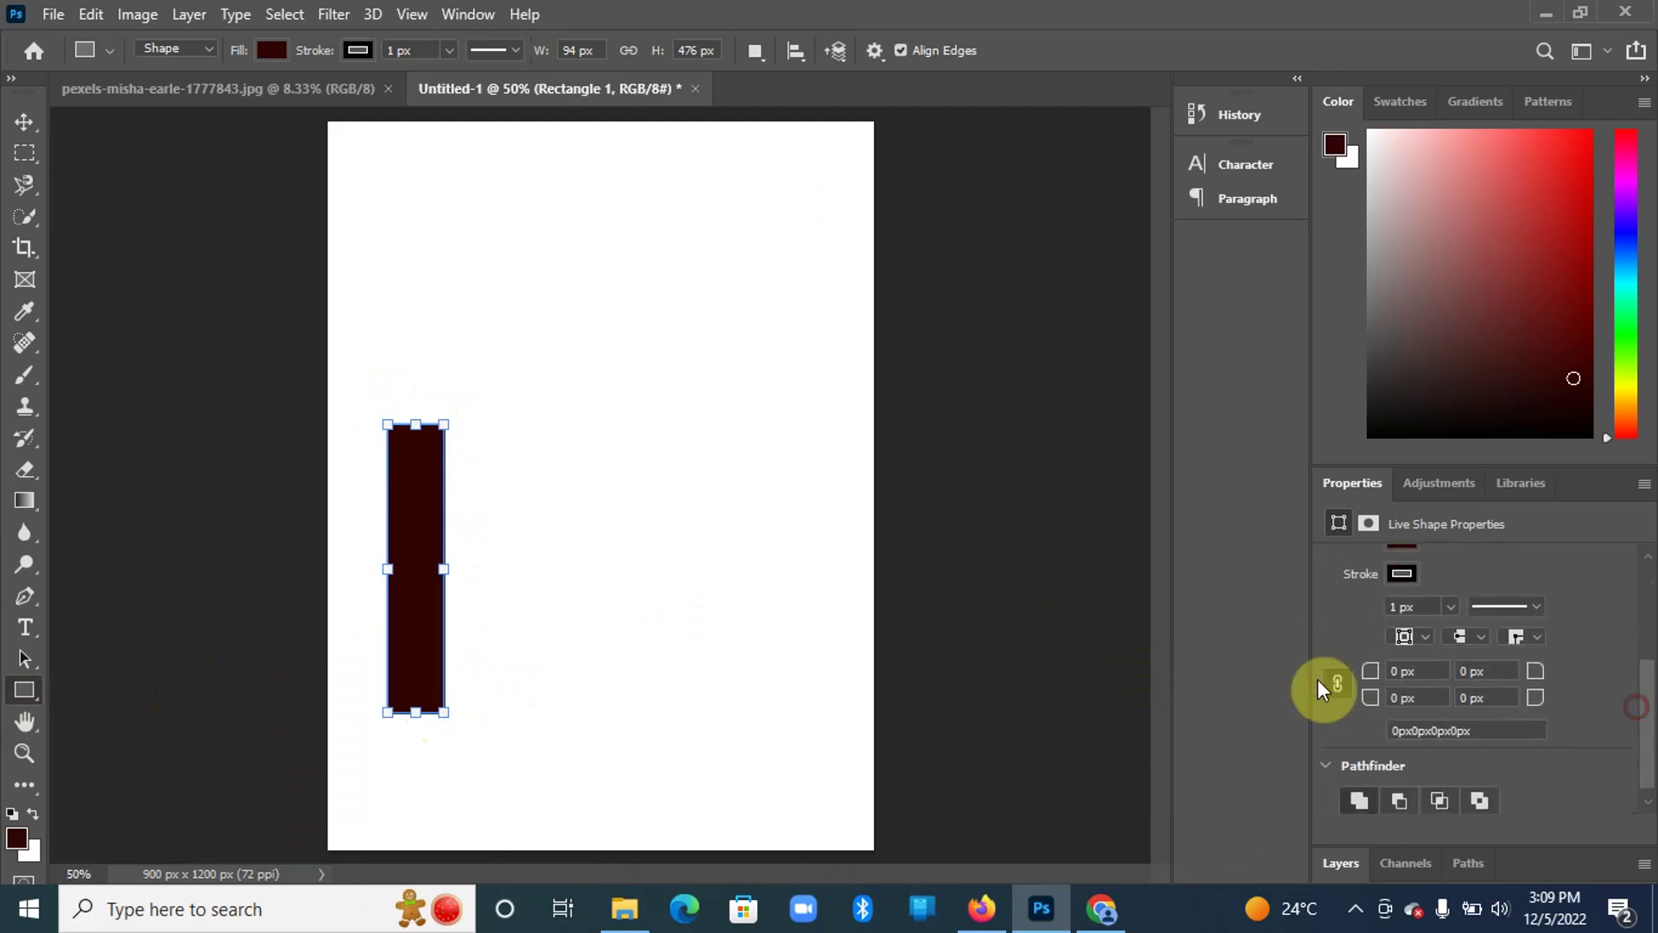
Round the bar's corners to 44 px and undo the accidental second 94 × 476 px rectangle
click(1401, 672)
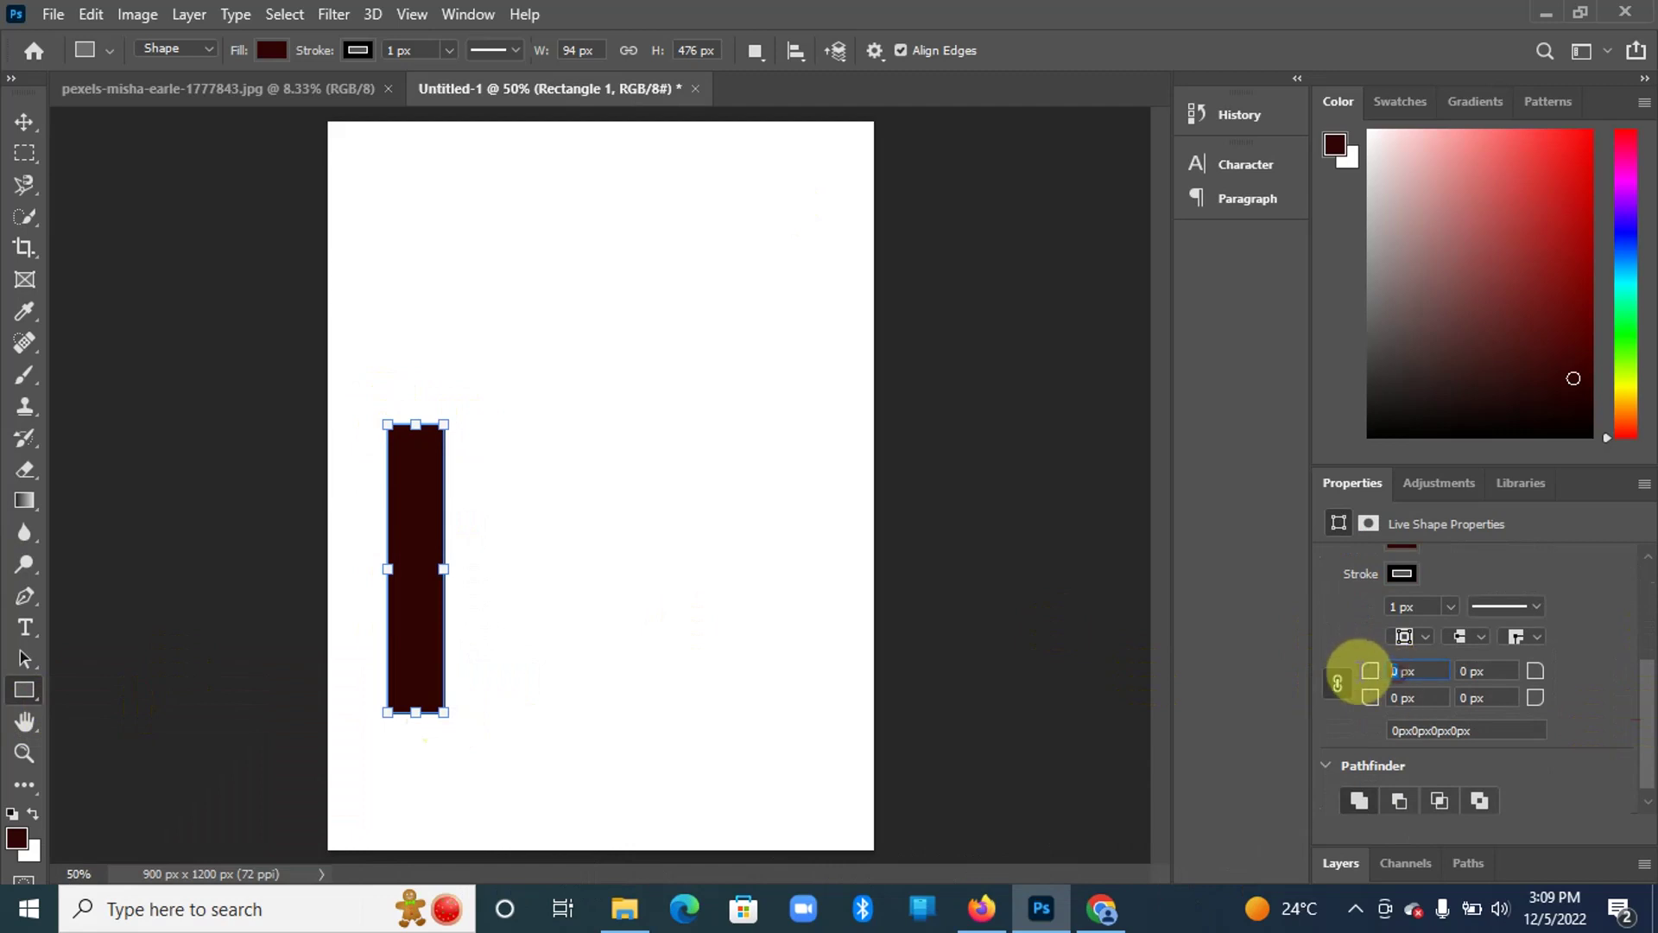
text(44)
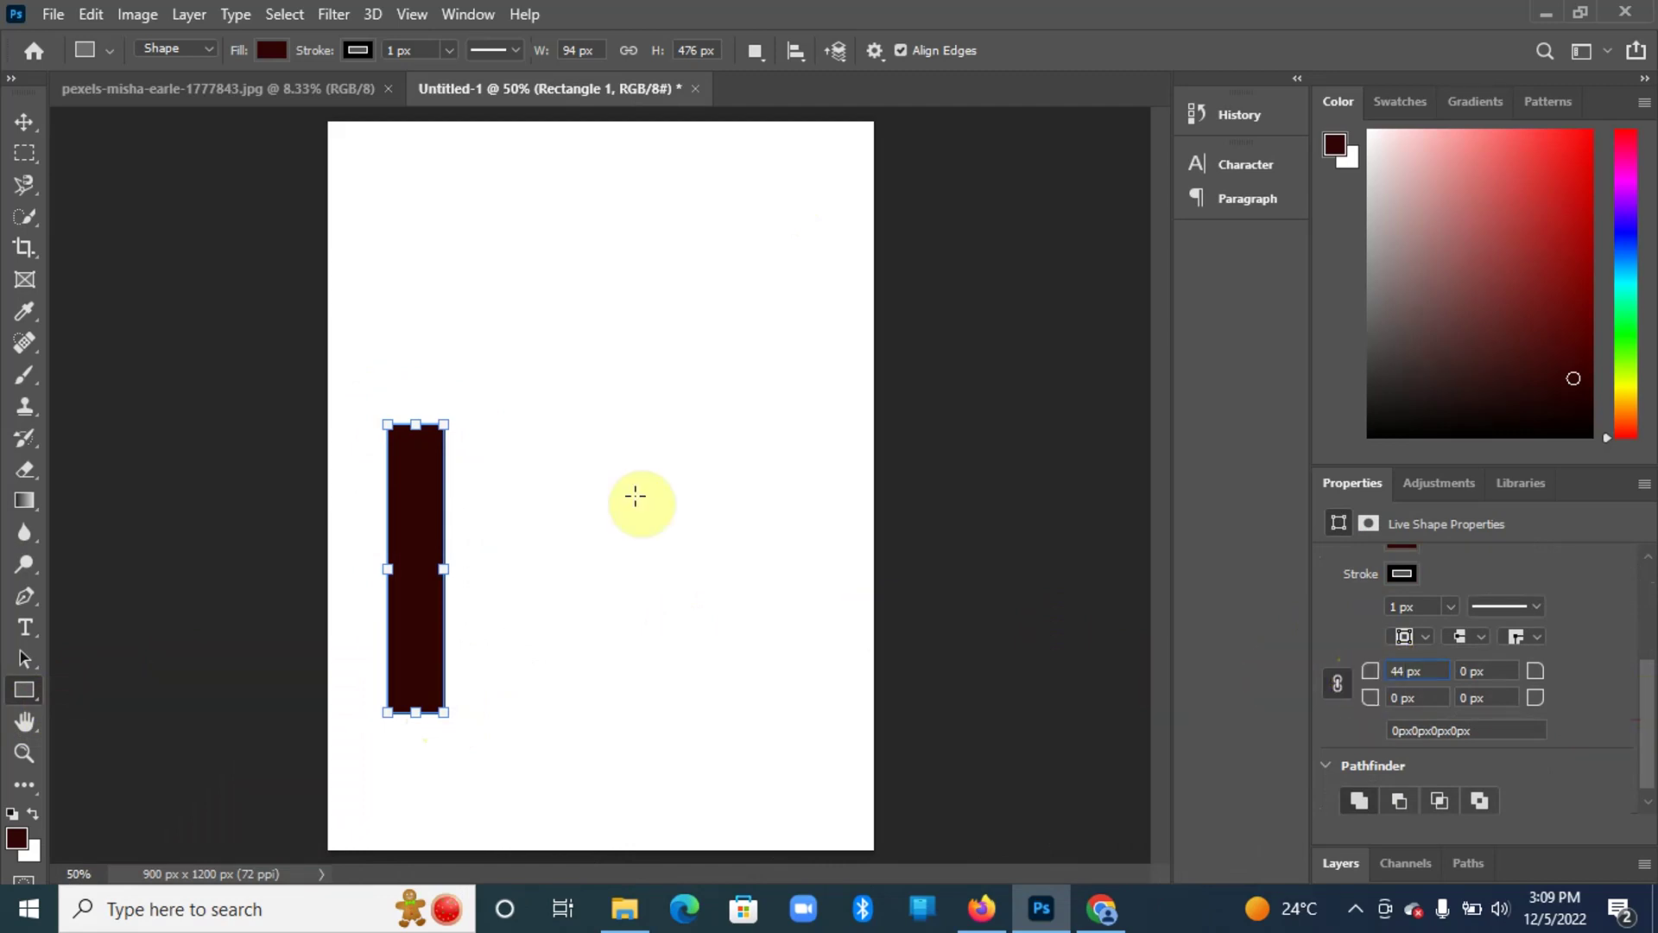
key(Return)
click(587, 566)
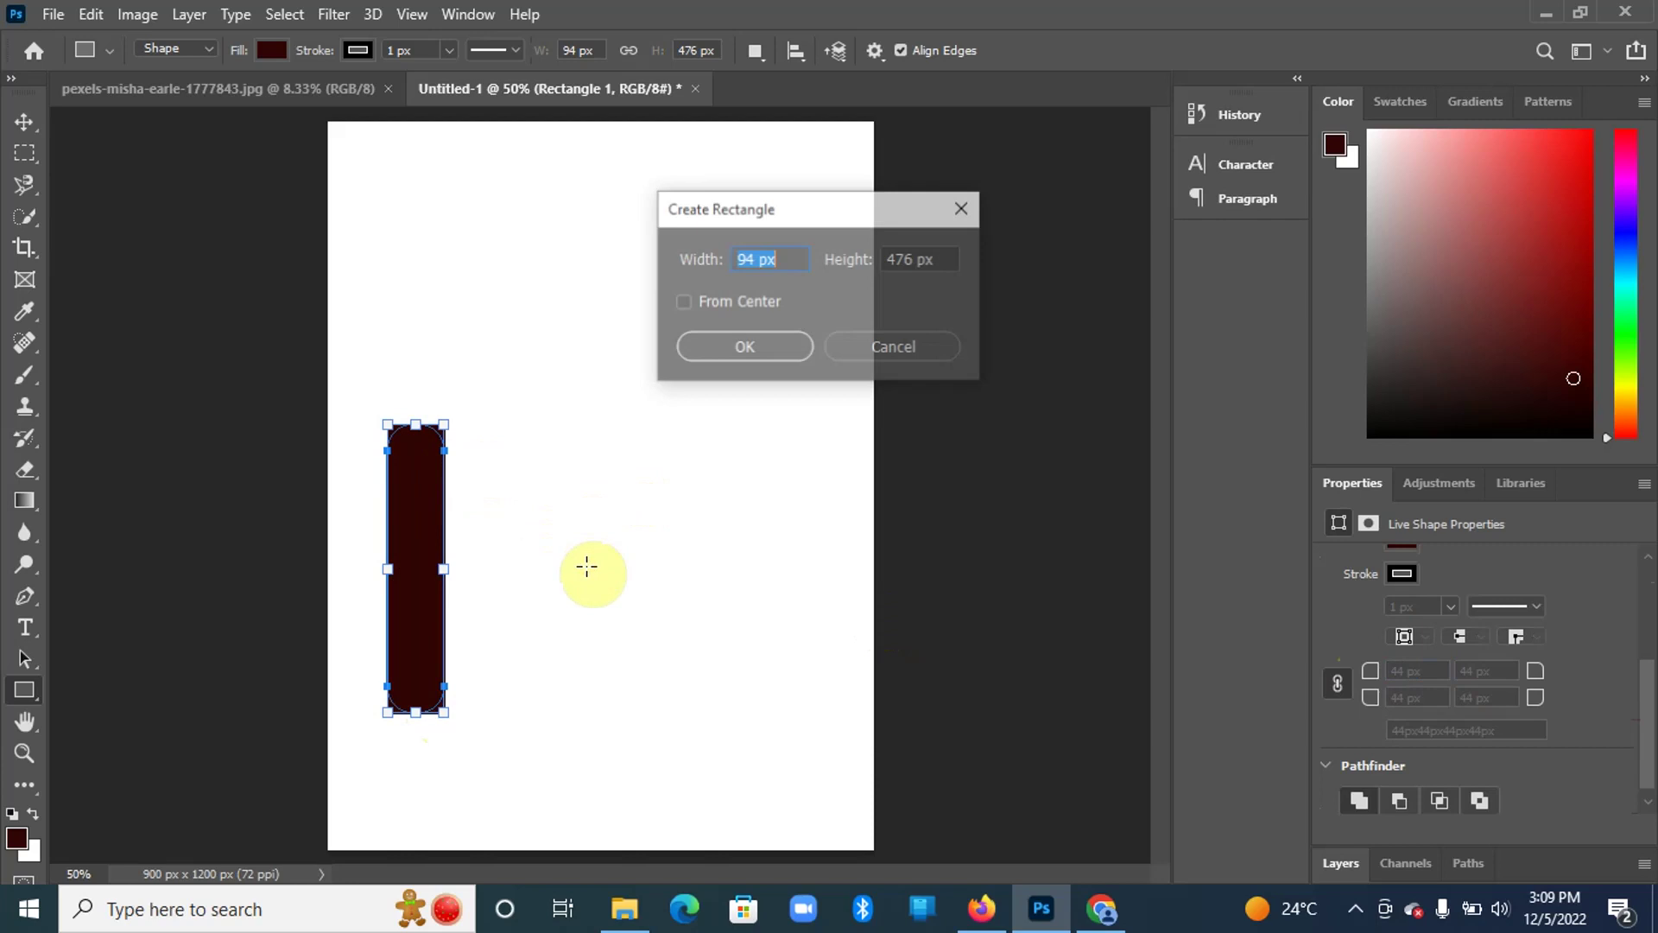
click(757, 350)
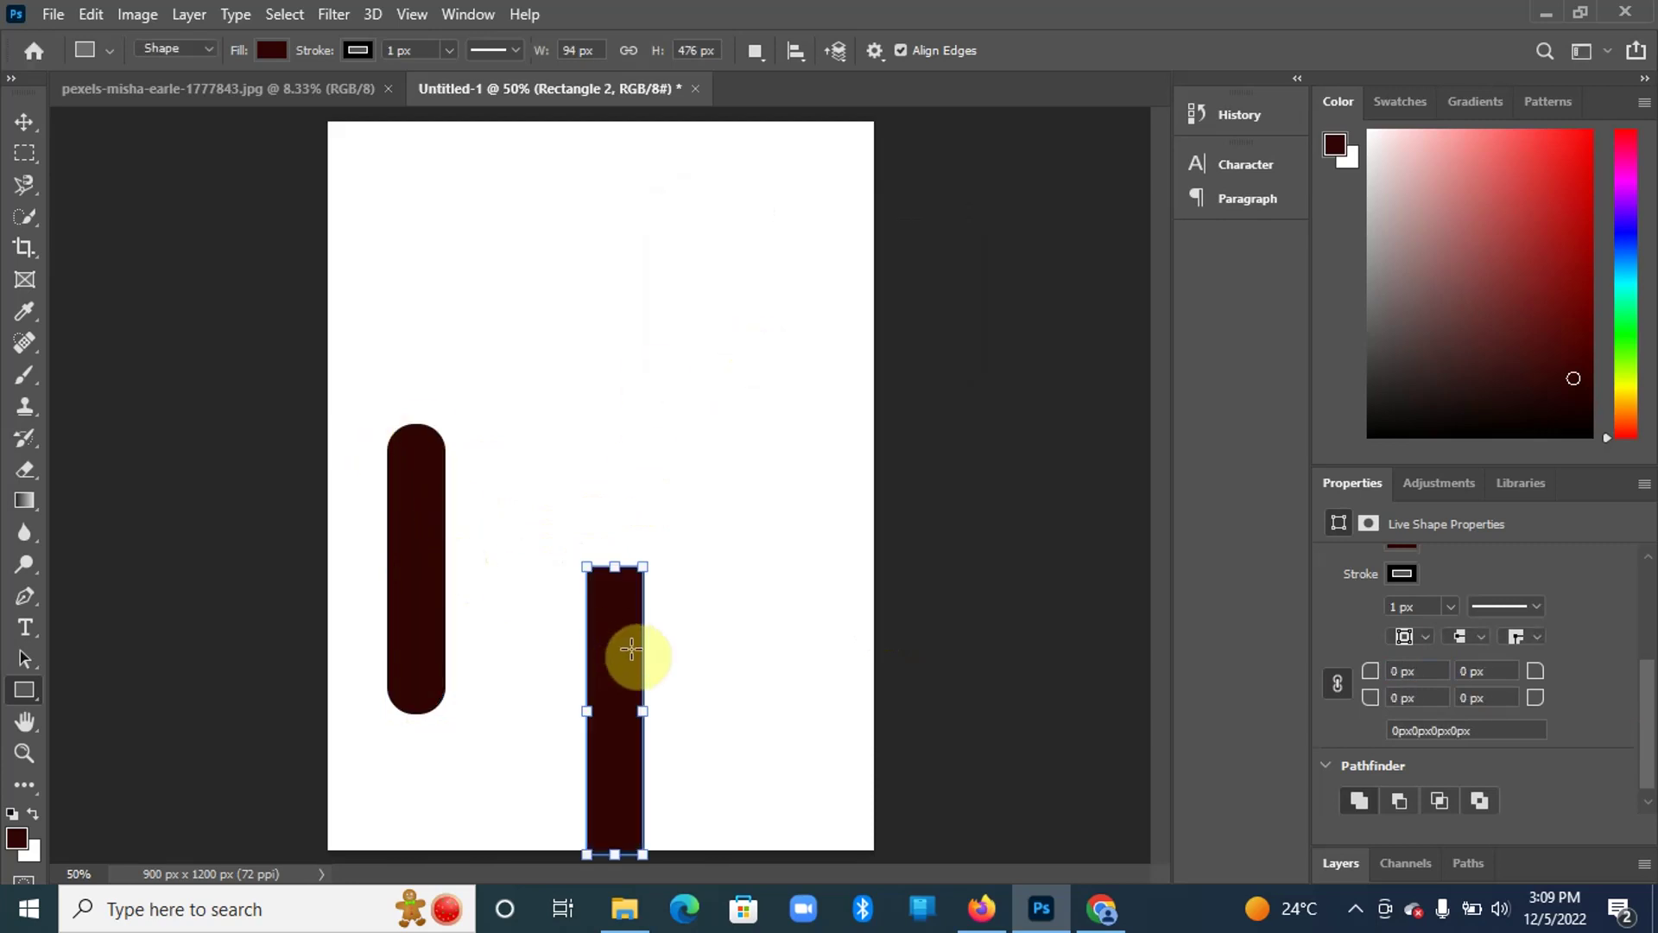
key(ctrl+z)
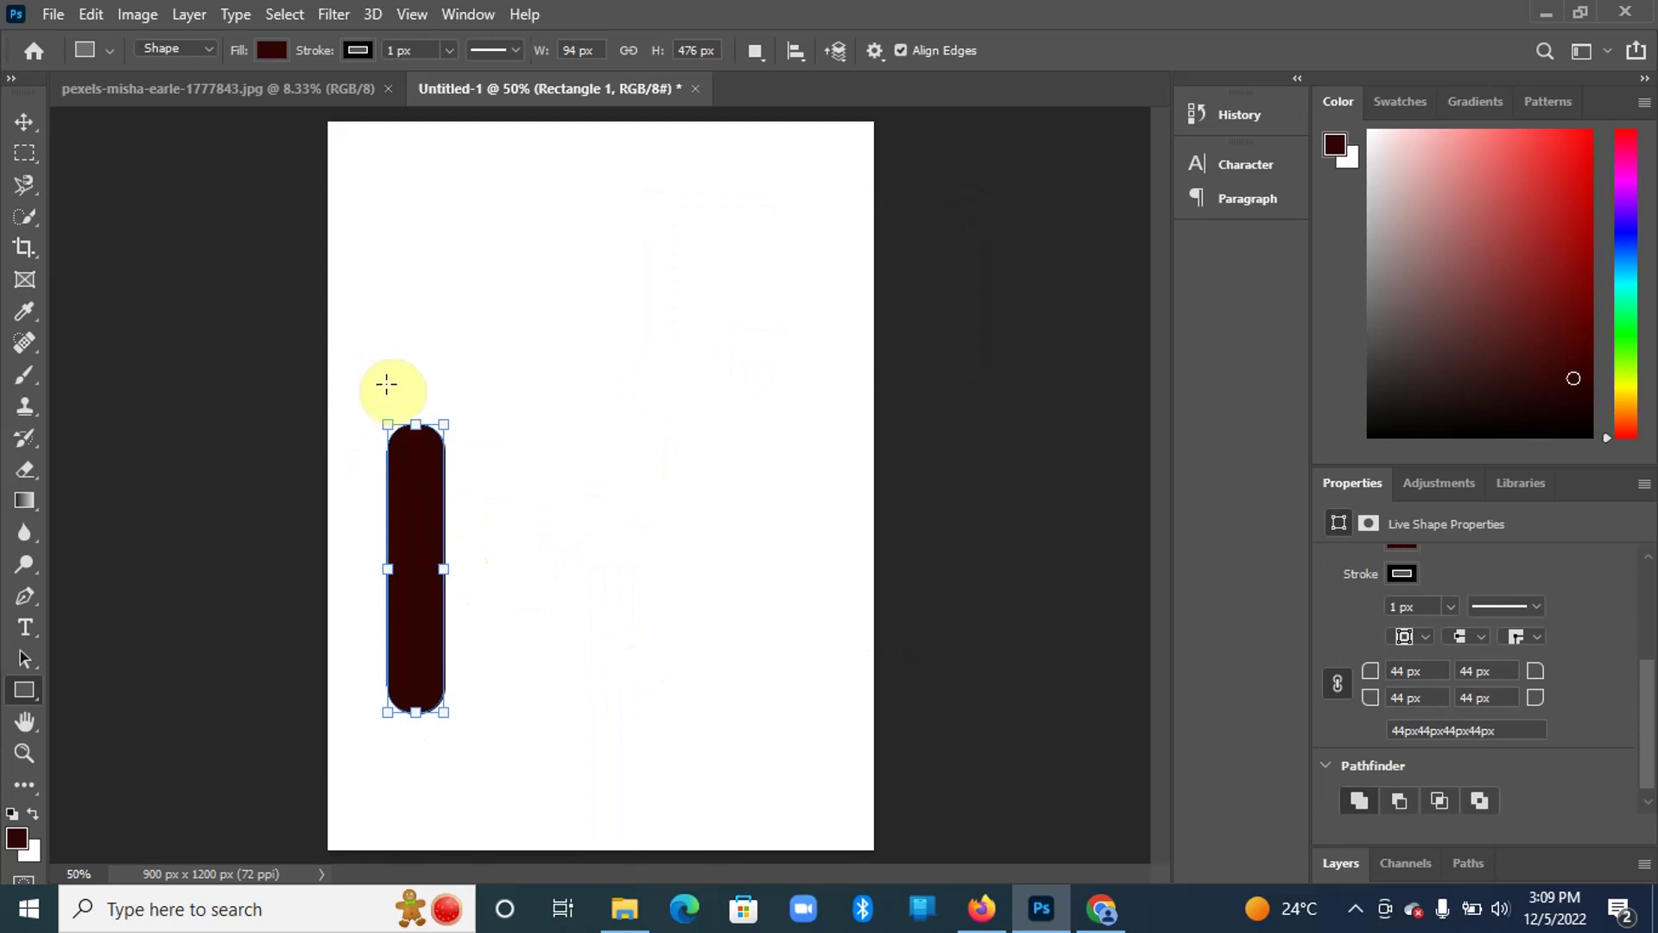
Enlarge the bar slightly, duplicate it, and move the copy up and to the right
drag(443, 423, 455, 381)
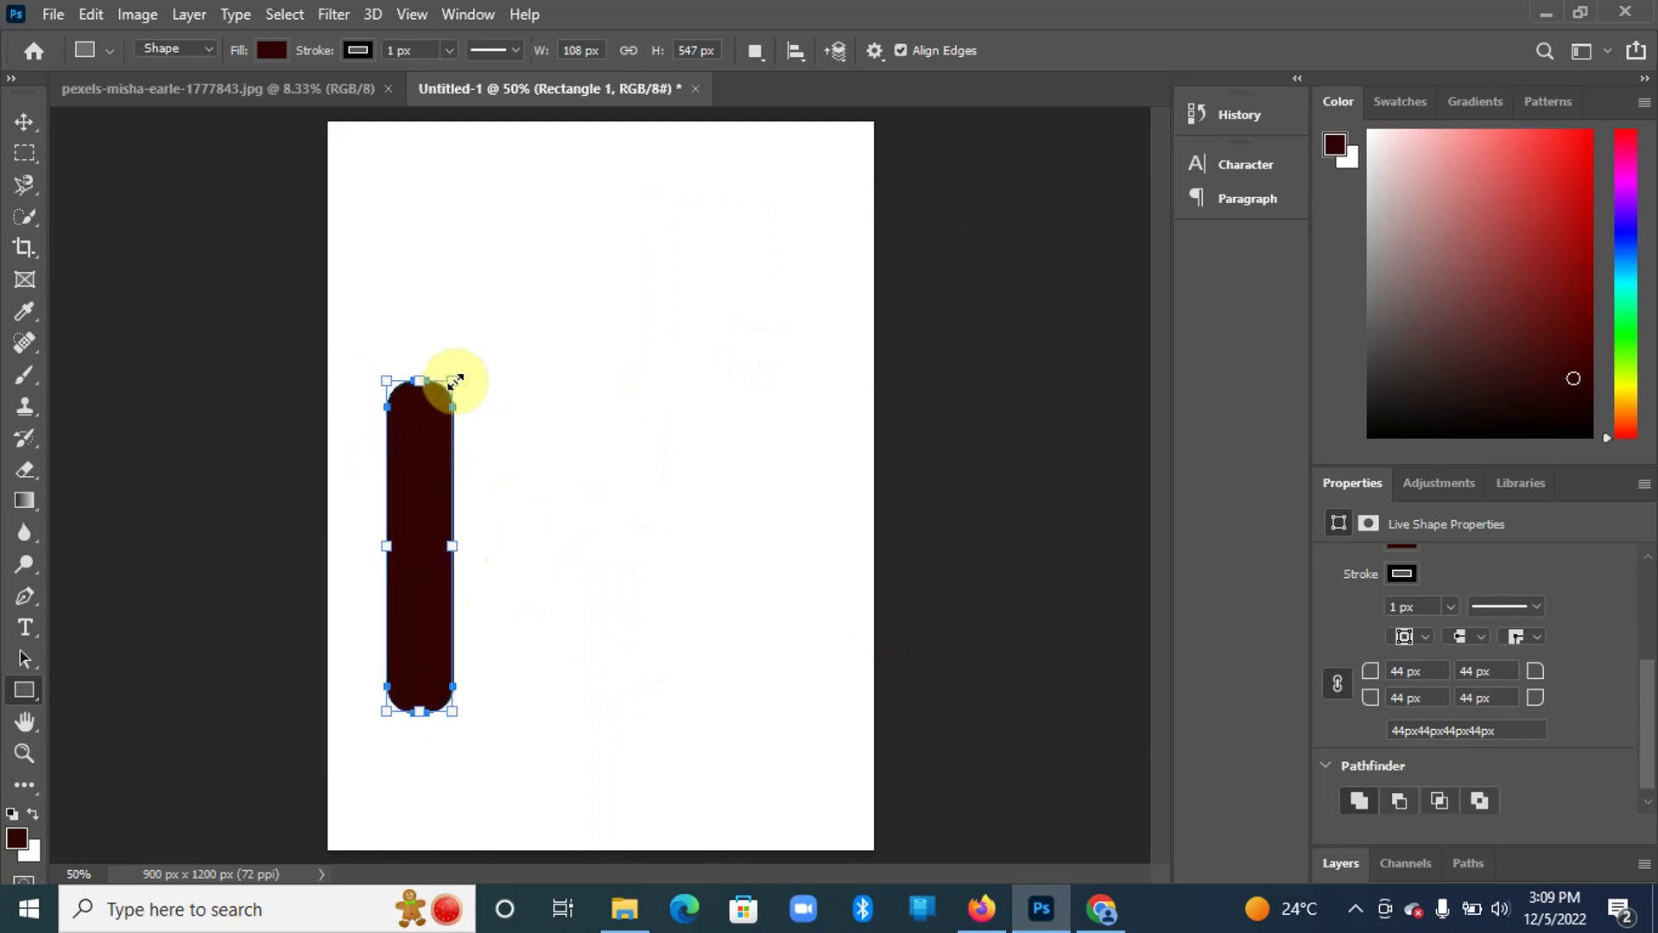
key(Return)
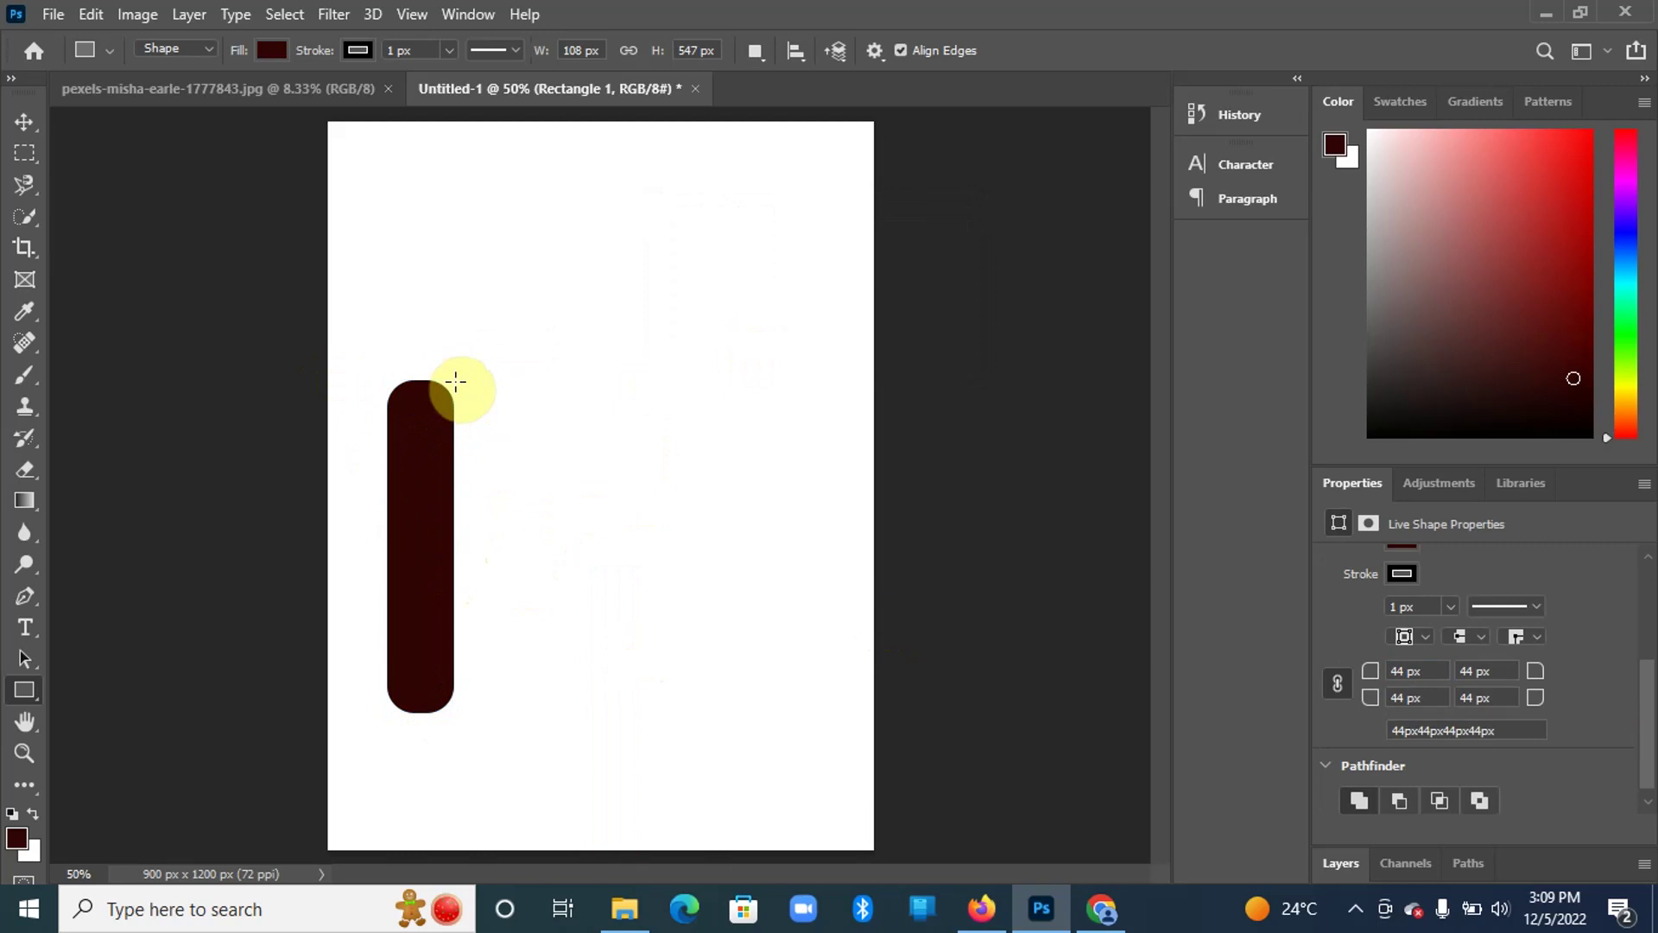
key(ctrl+j)
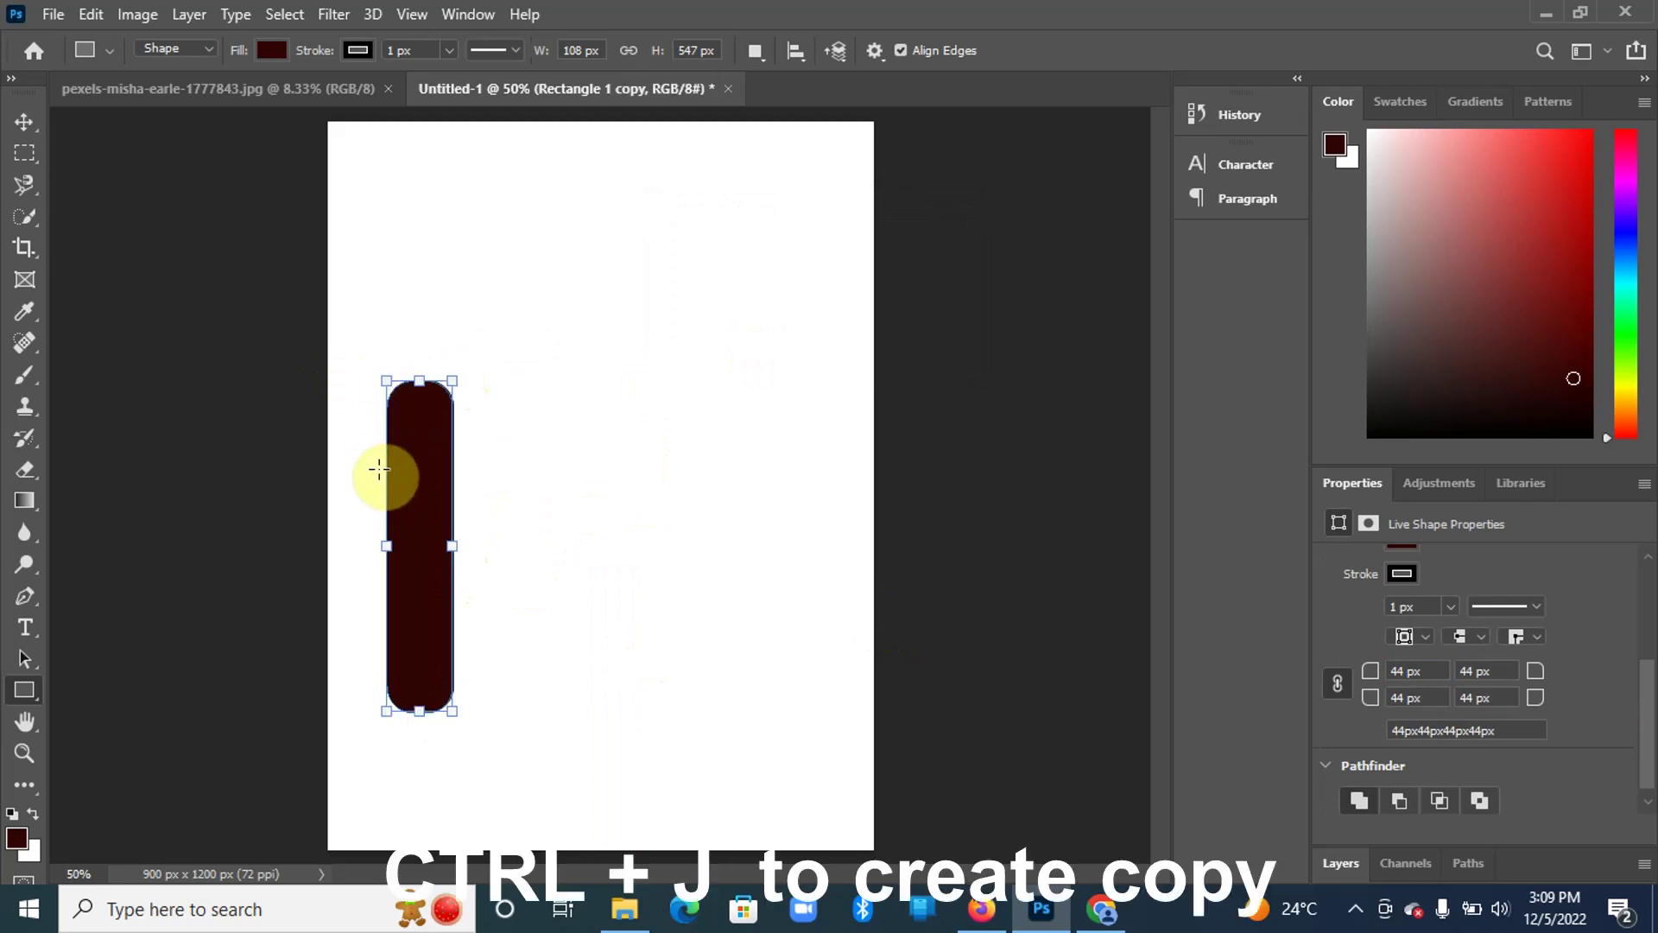
click(25, 124)
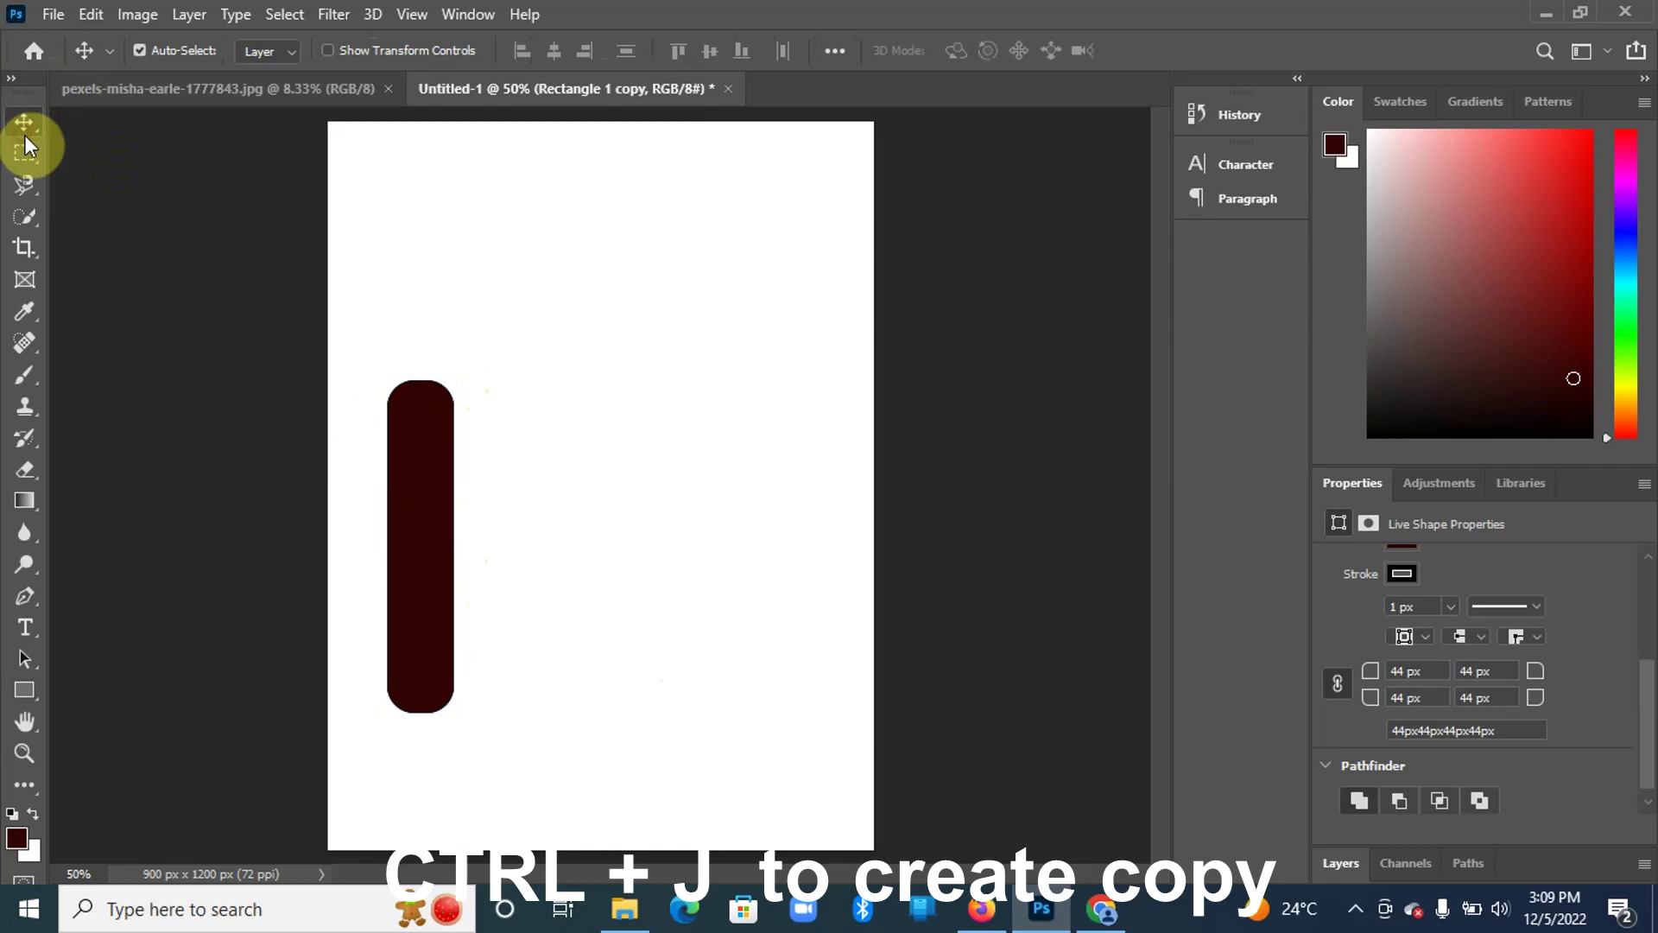
drag(502, 556, 809, 678)
Add another copy, shorten the fifth bar to 43% height and place it above the middle bar
key(ctrl+j)
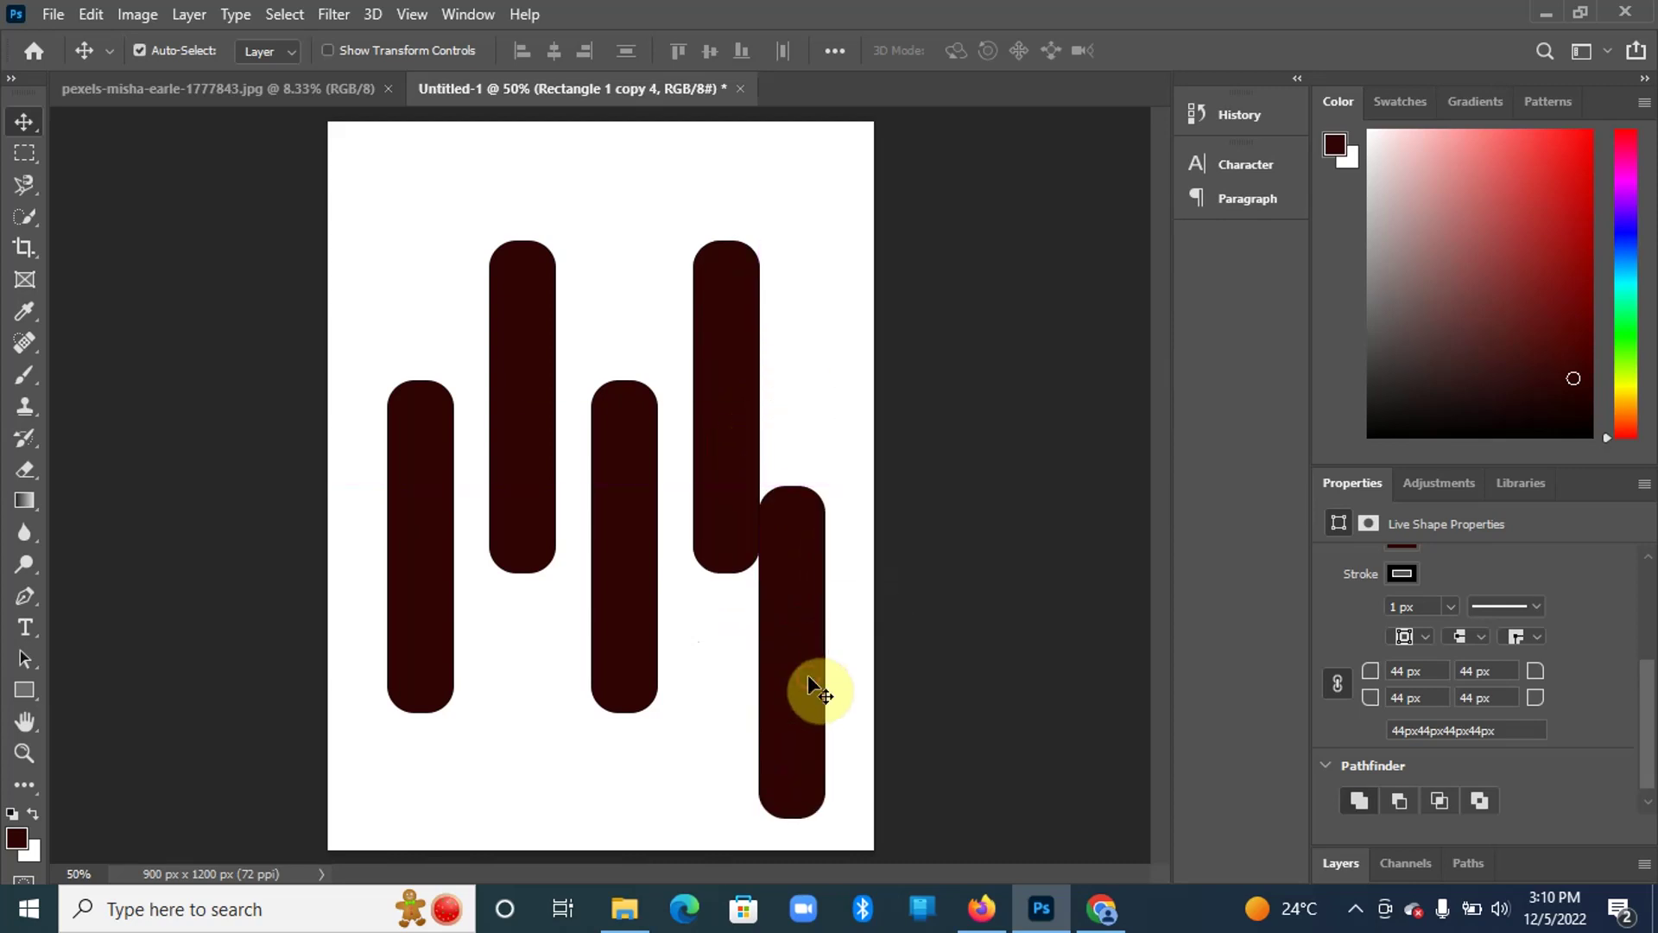
key(ctrl+t)
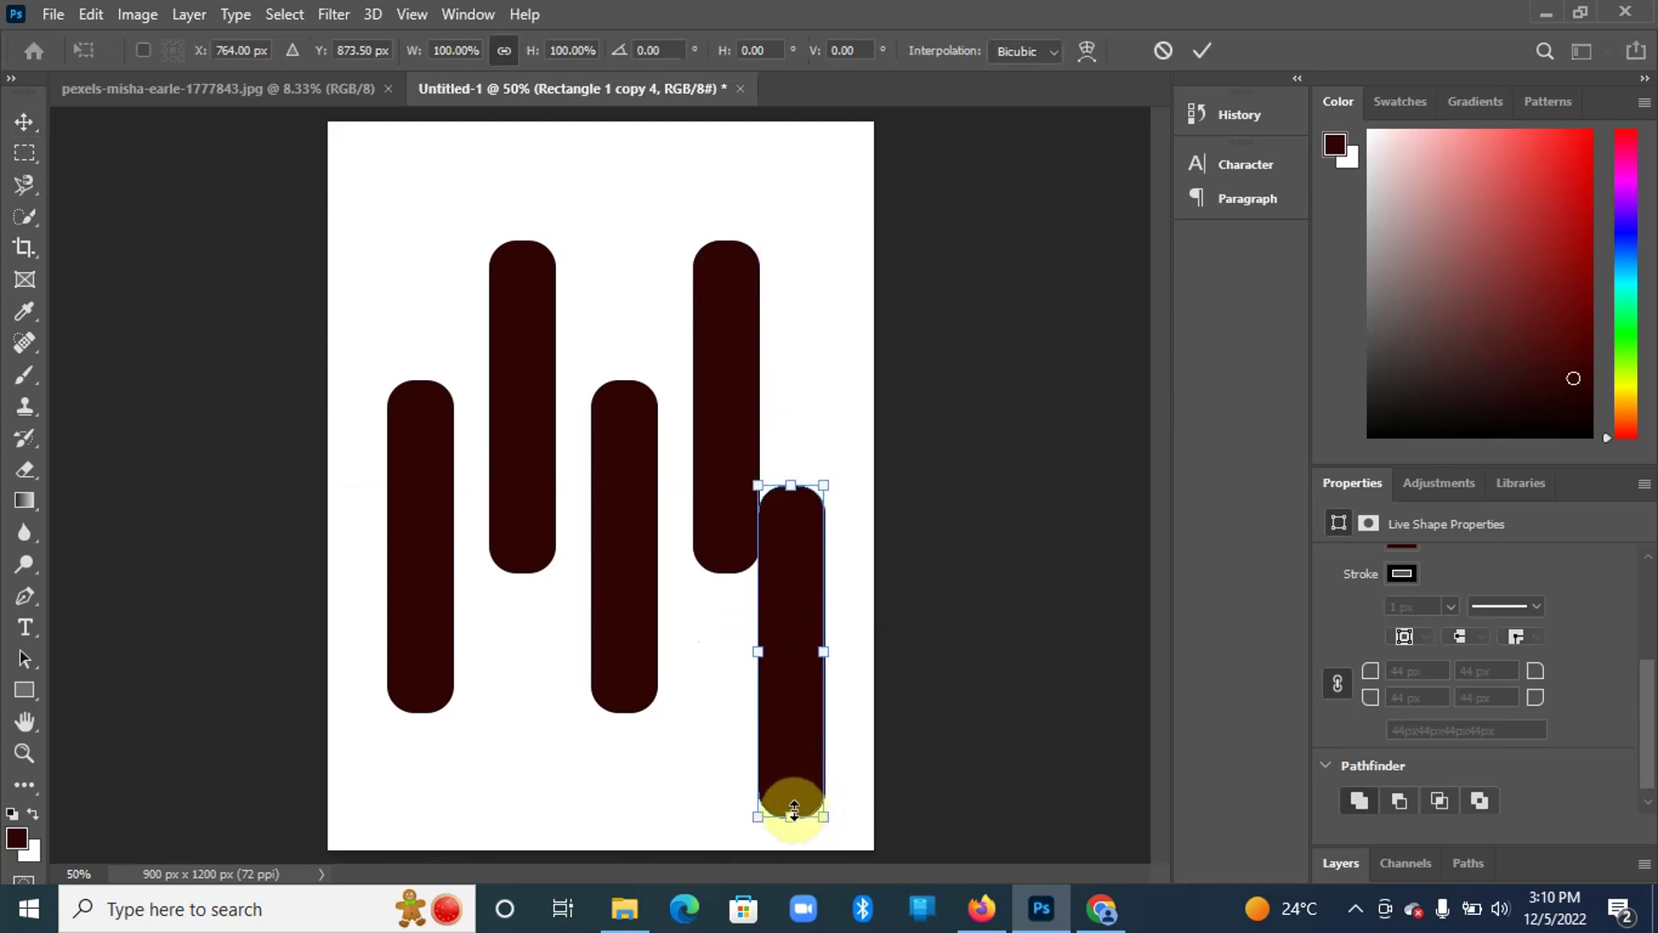
drag(792, 816, 797, 627)
drag(798, 570, 632, 301)
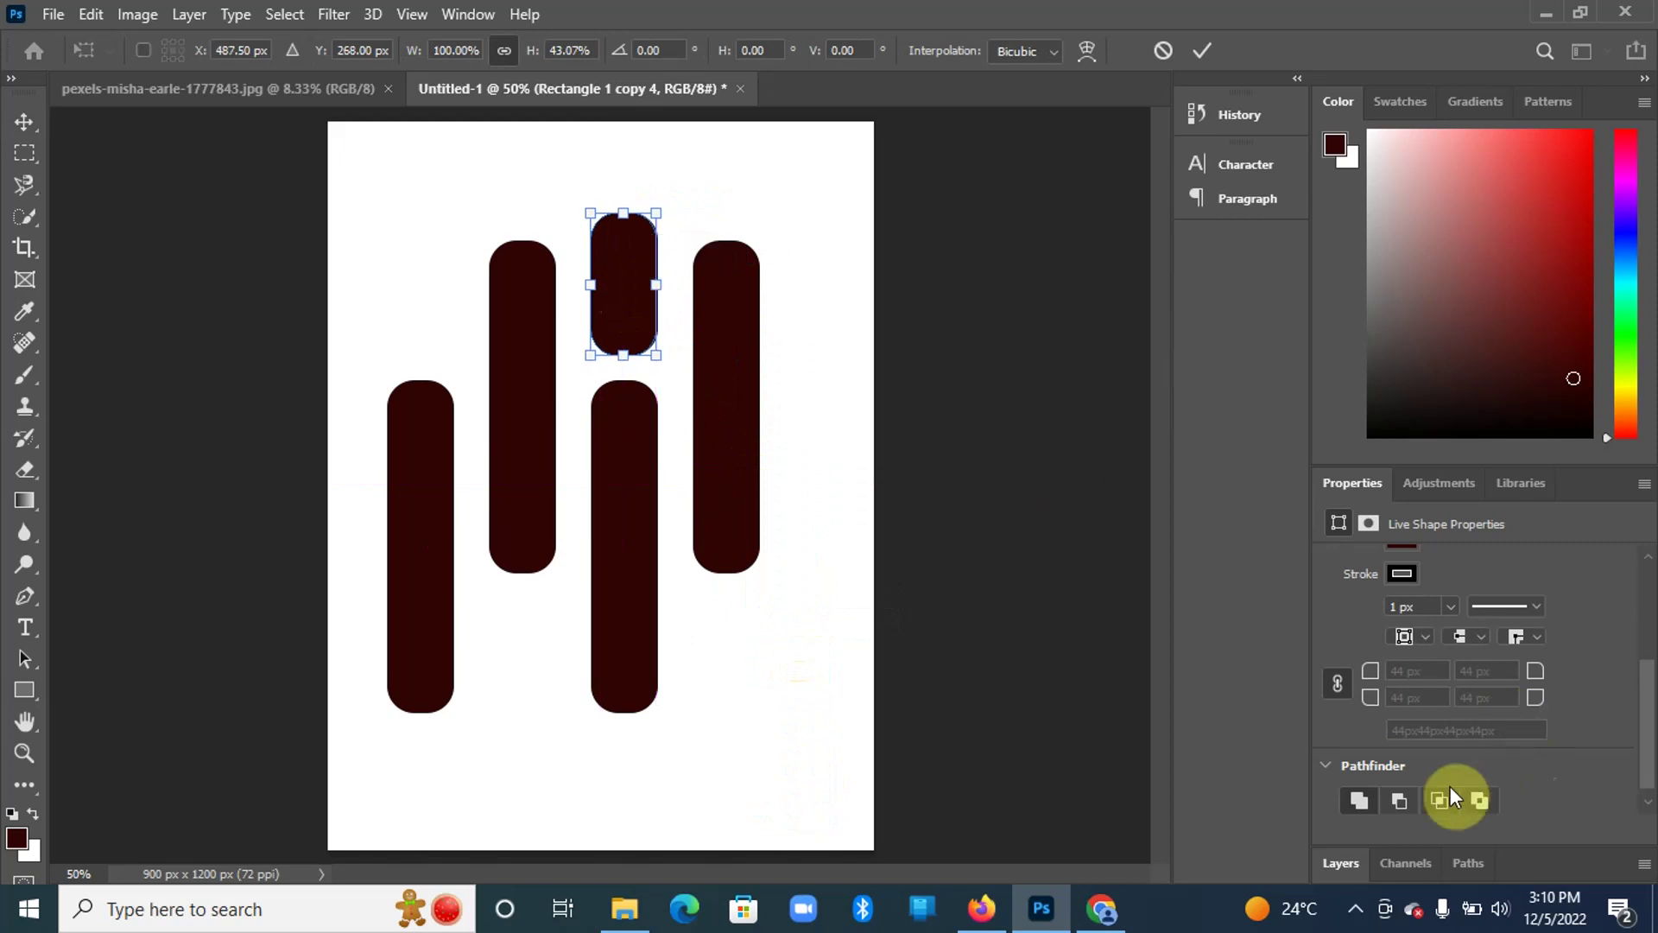
click(1340, 862)
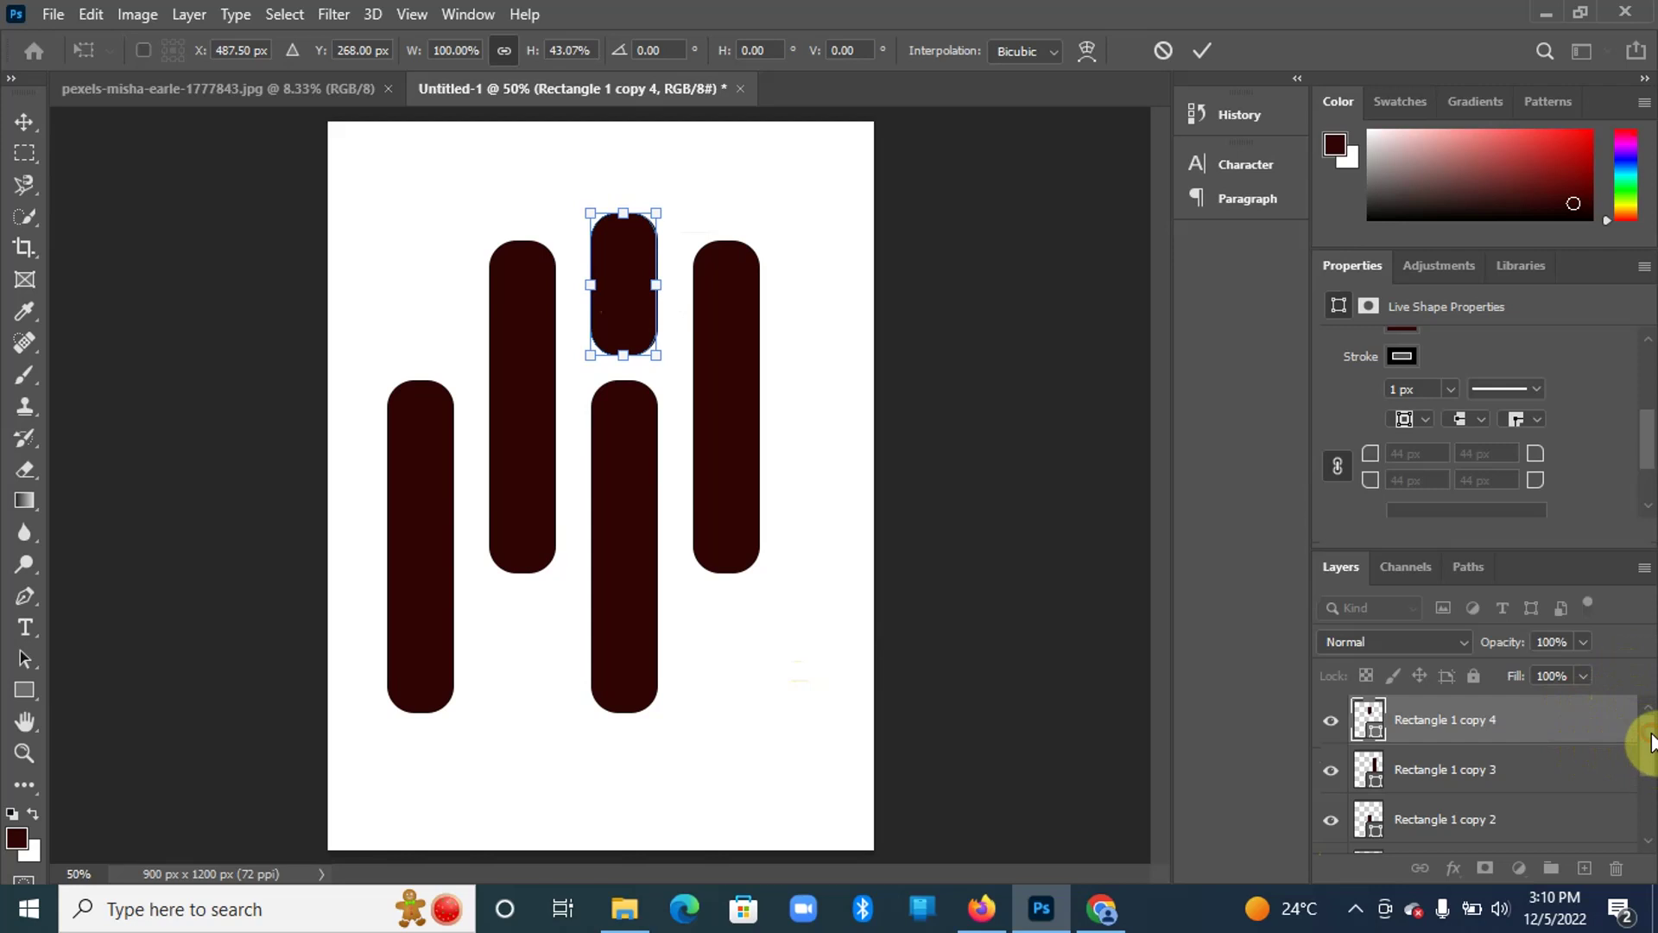
drag(1649, 743, 1650, 799)
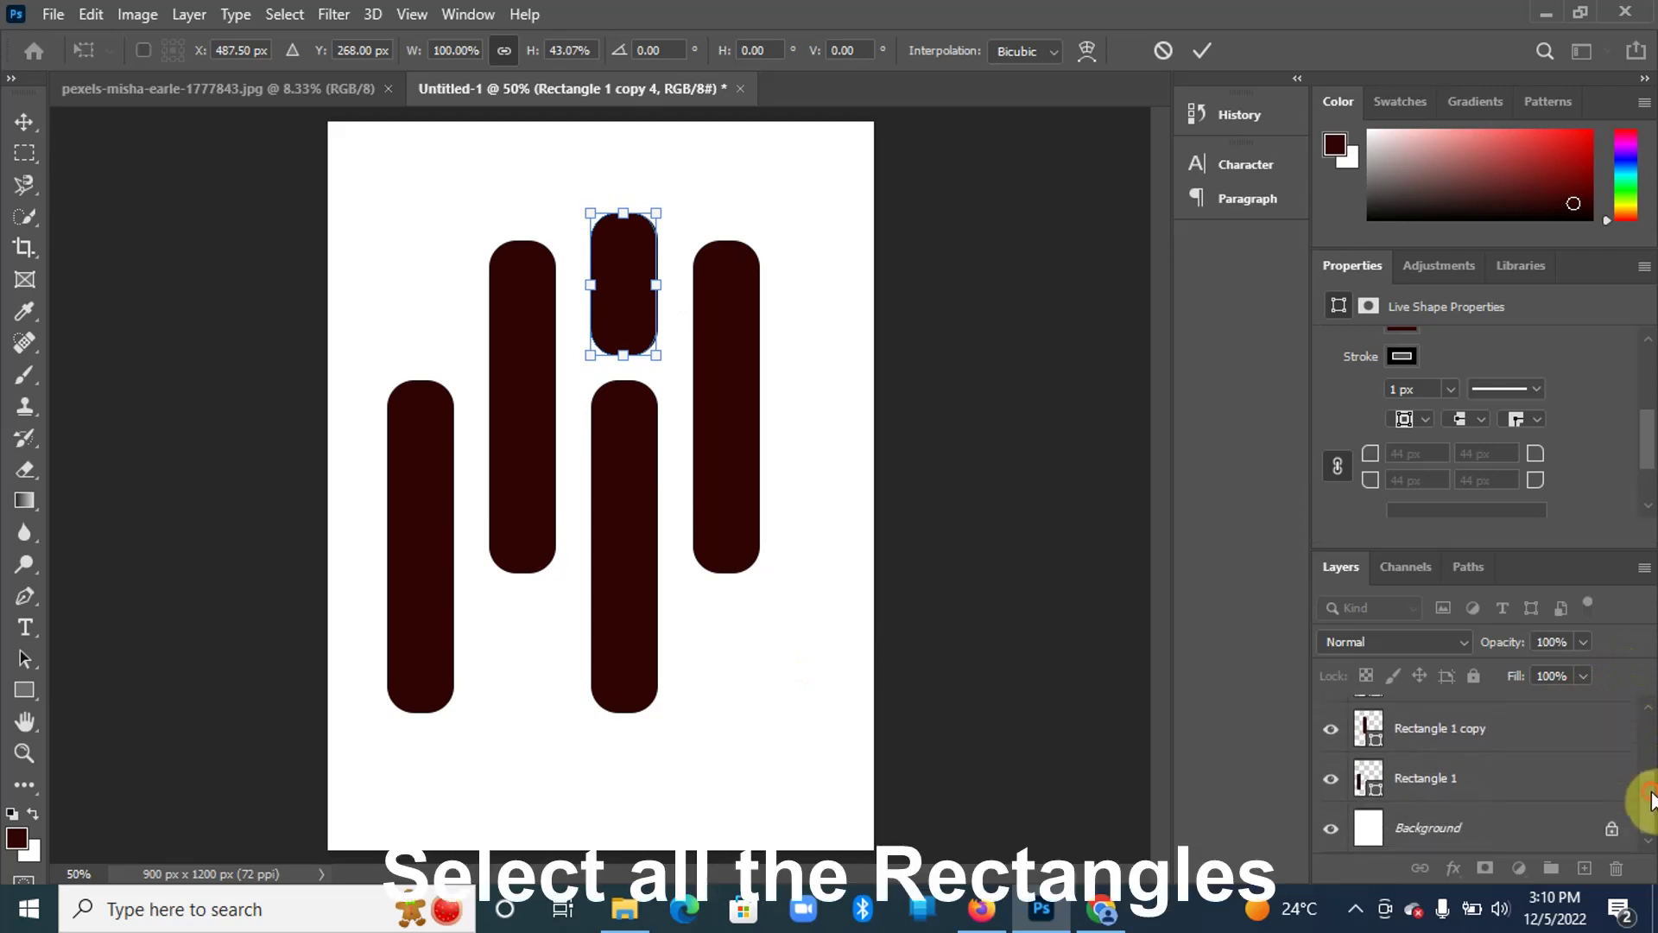
Select all five rectangle layers and convert them into one smart object, Rectangle 1 copy 4
shift+click(1512, 778)
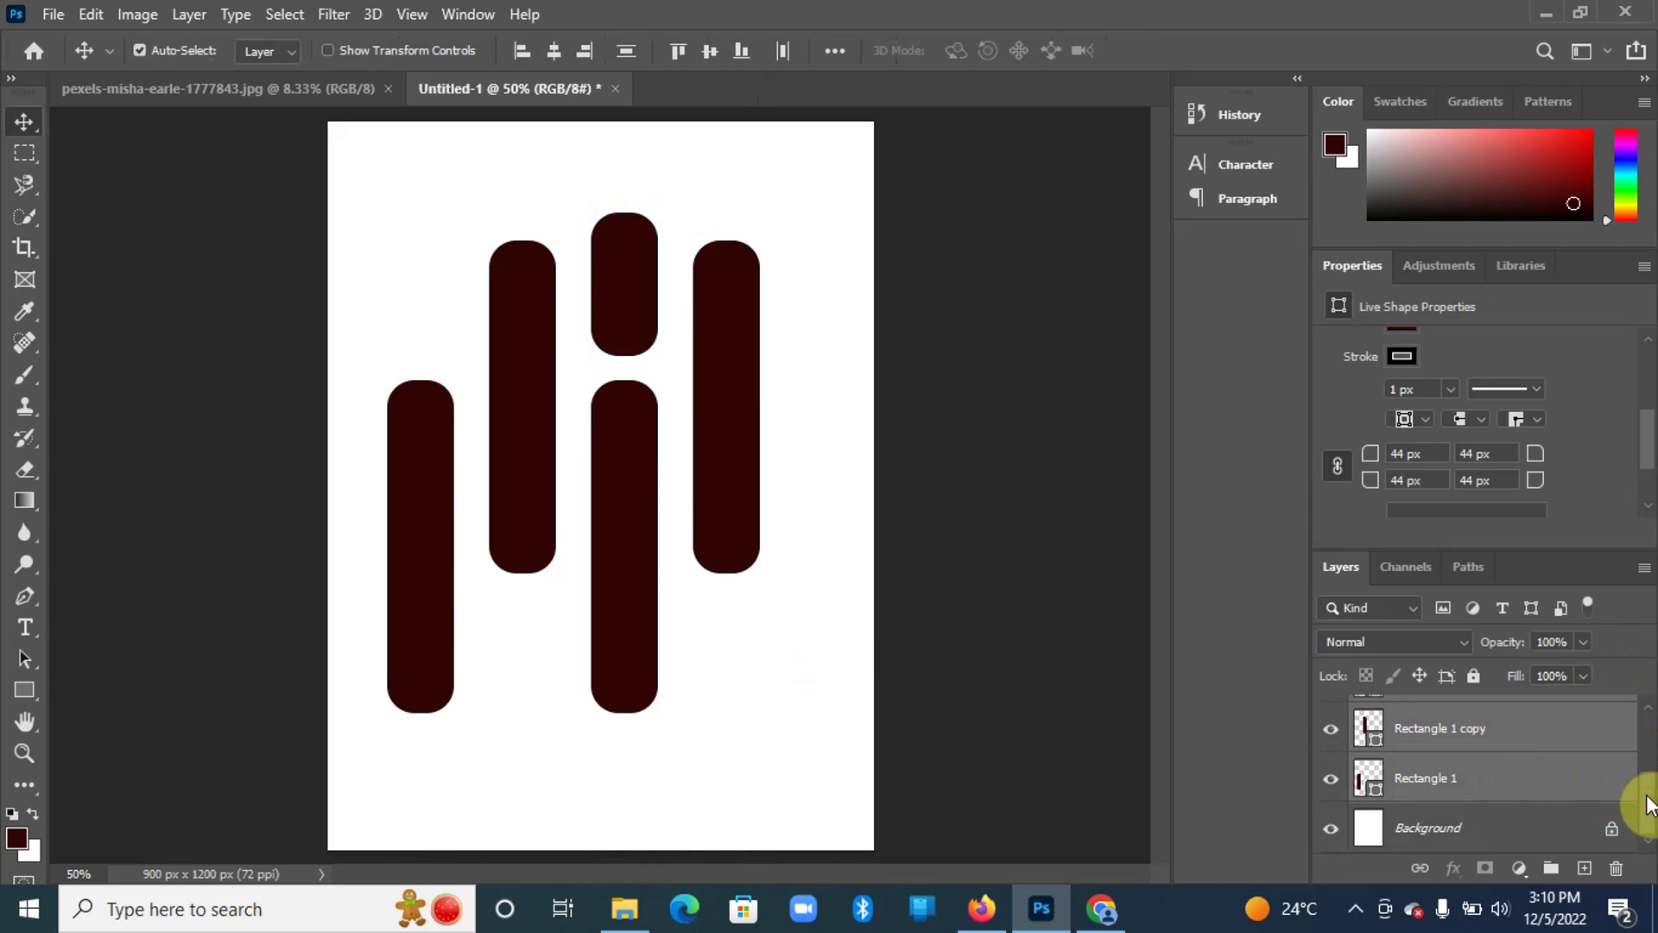
drag(1649, 803, 1638, 736)
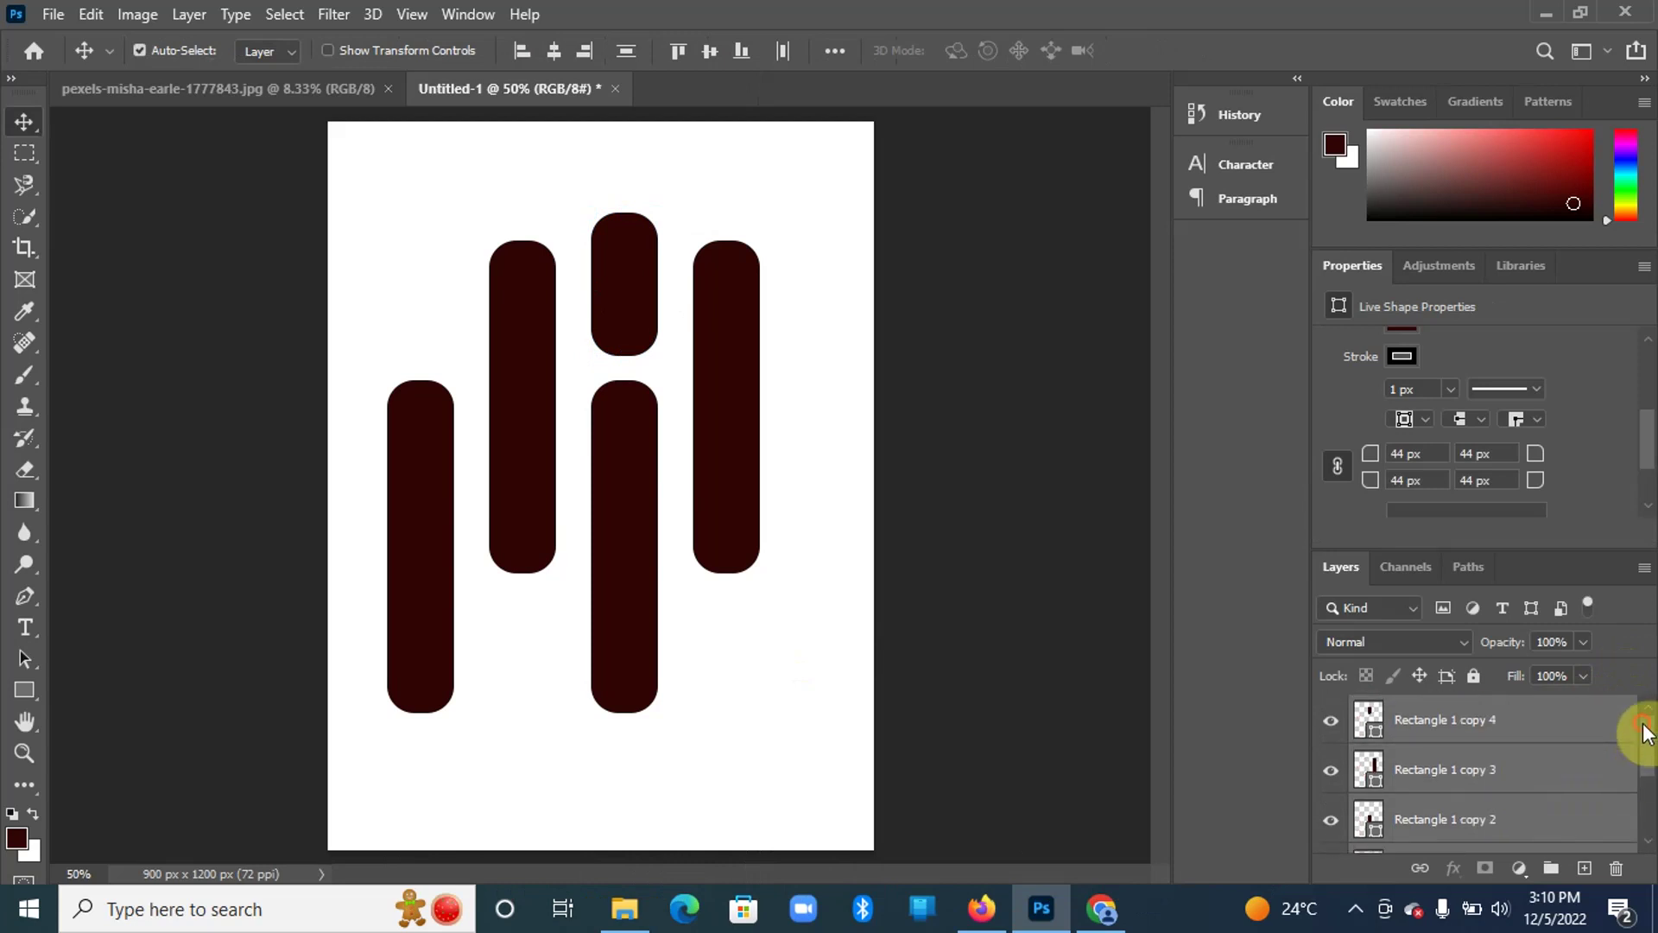
click(1523, 771)
right_click(1522, 771)
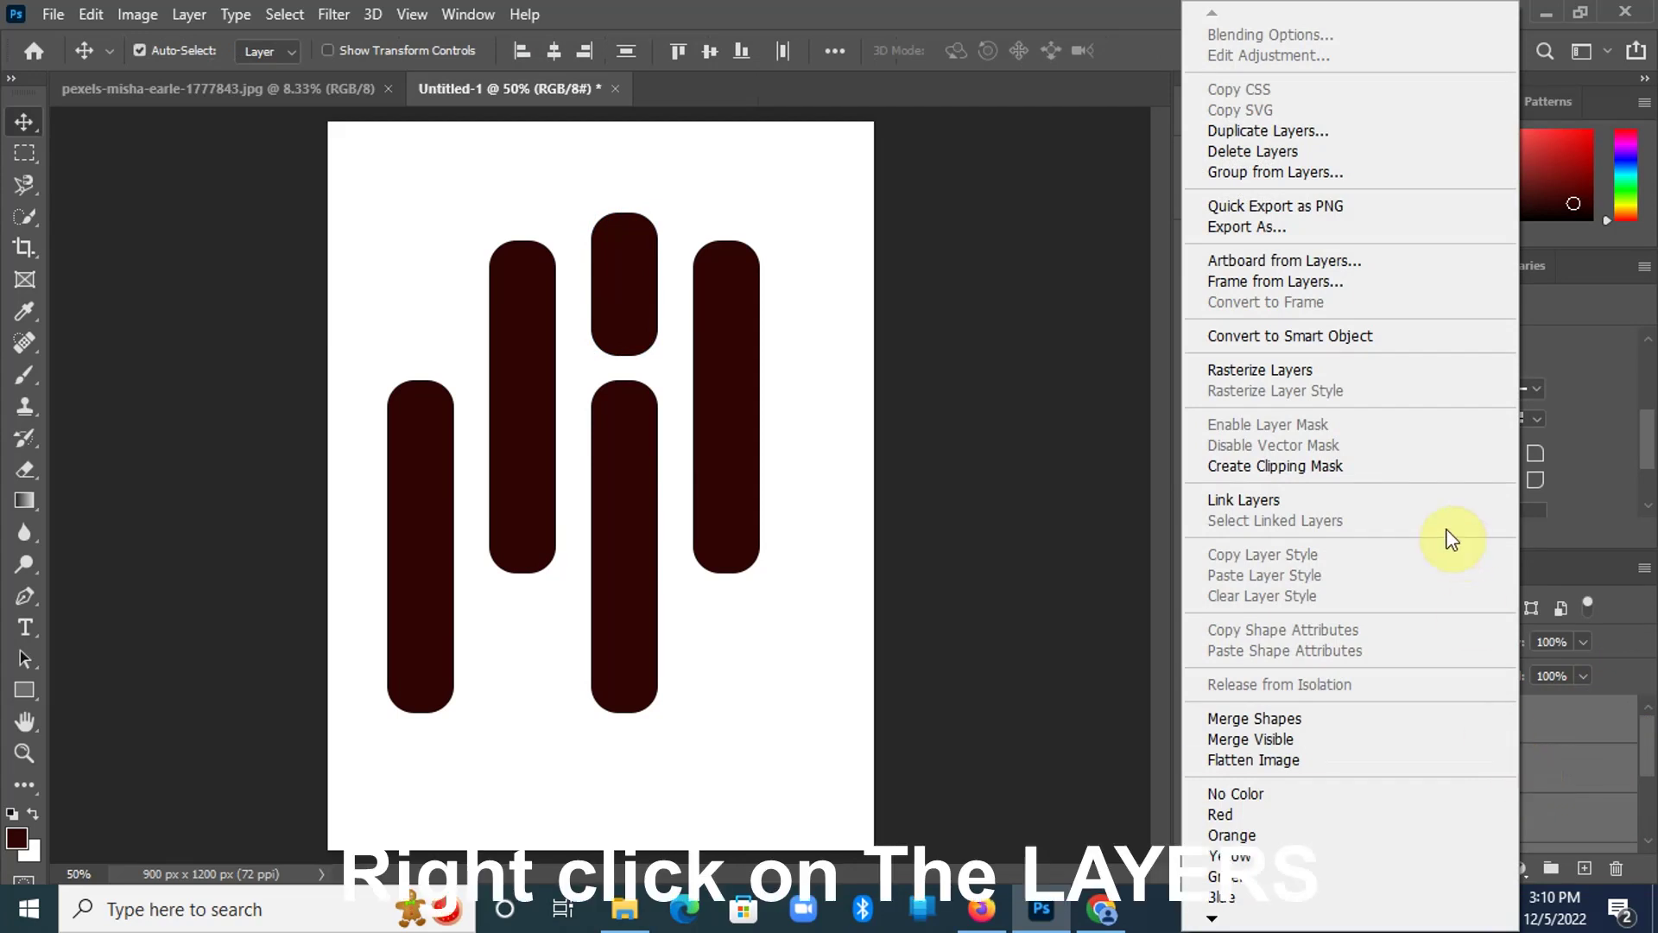
click(1331, 337)
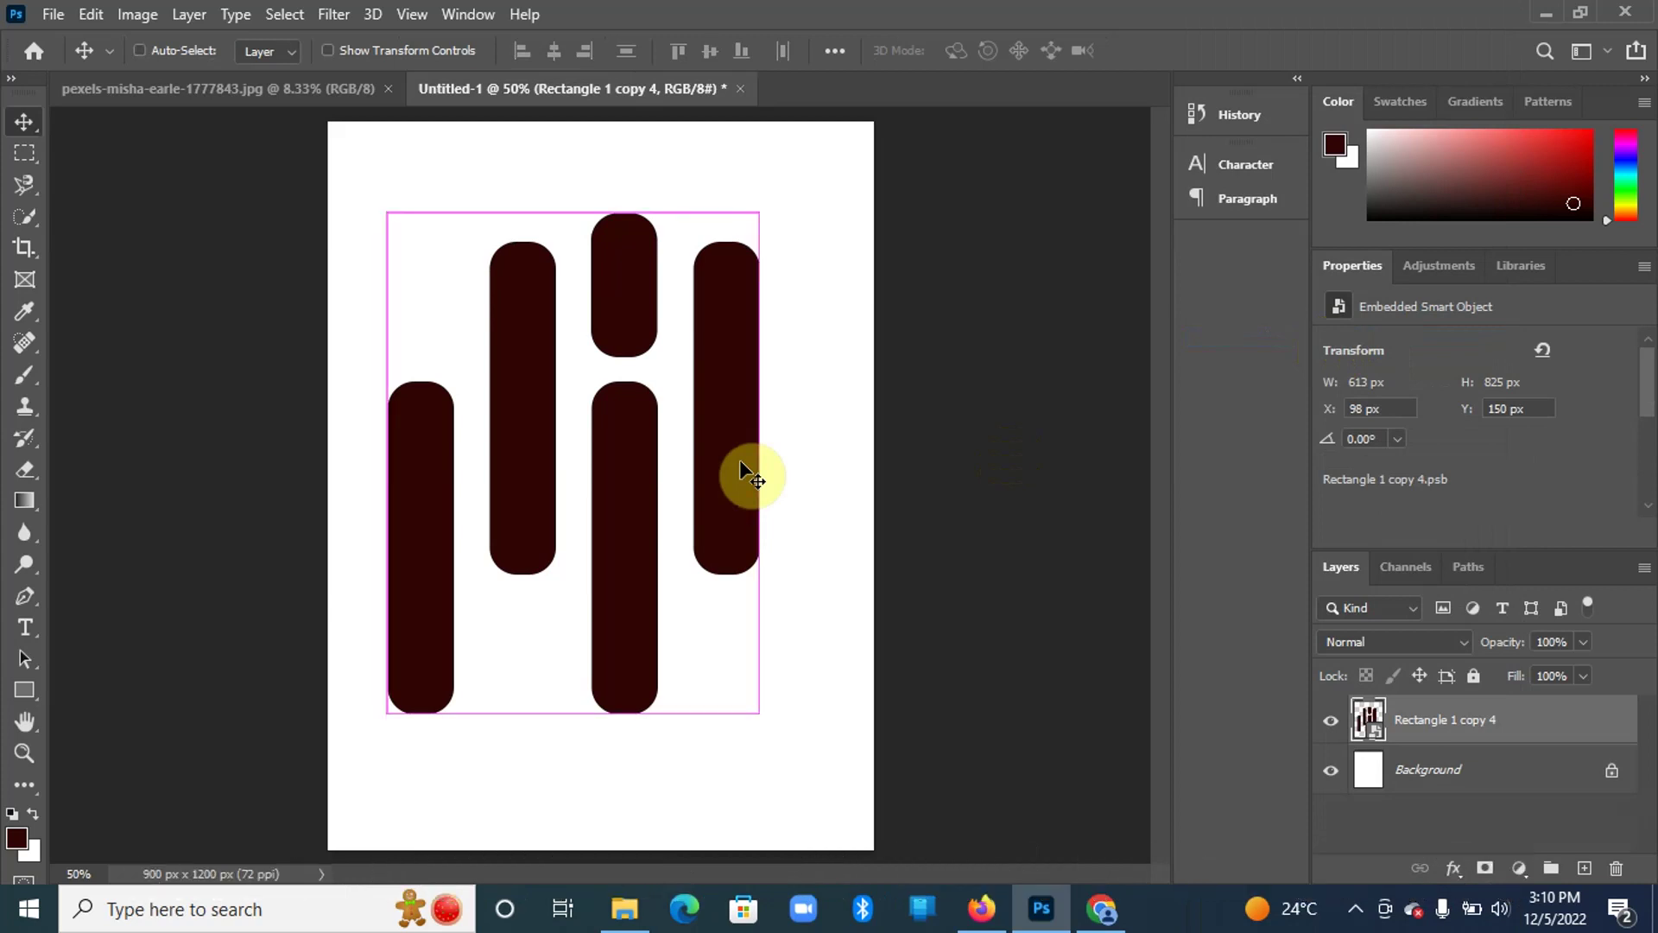
key(ctrl+t)
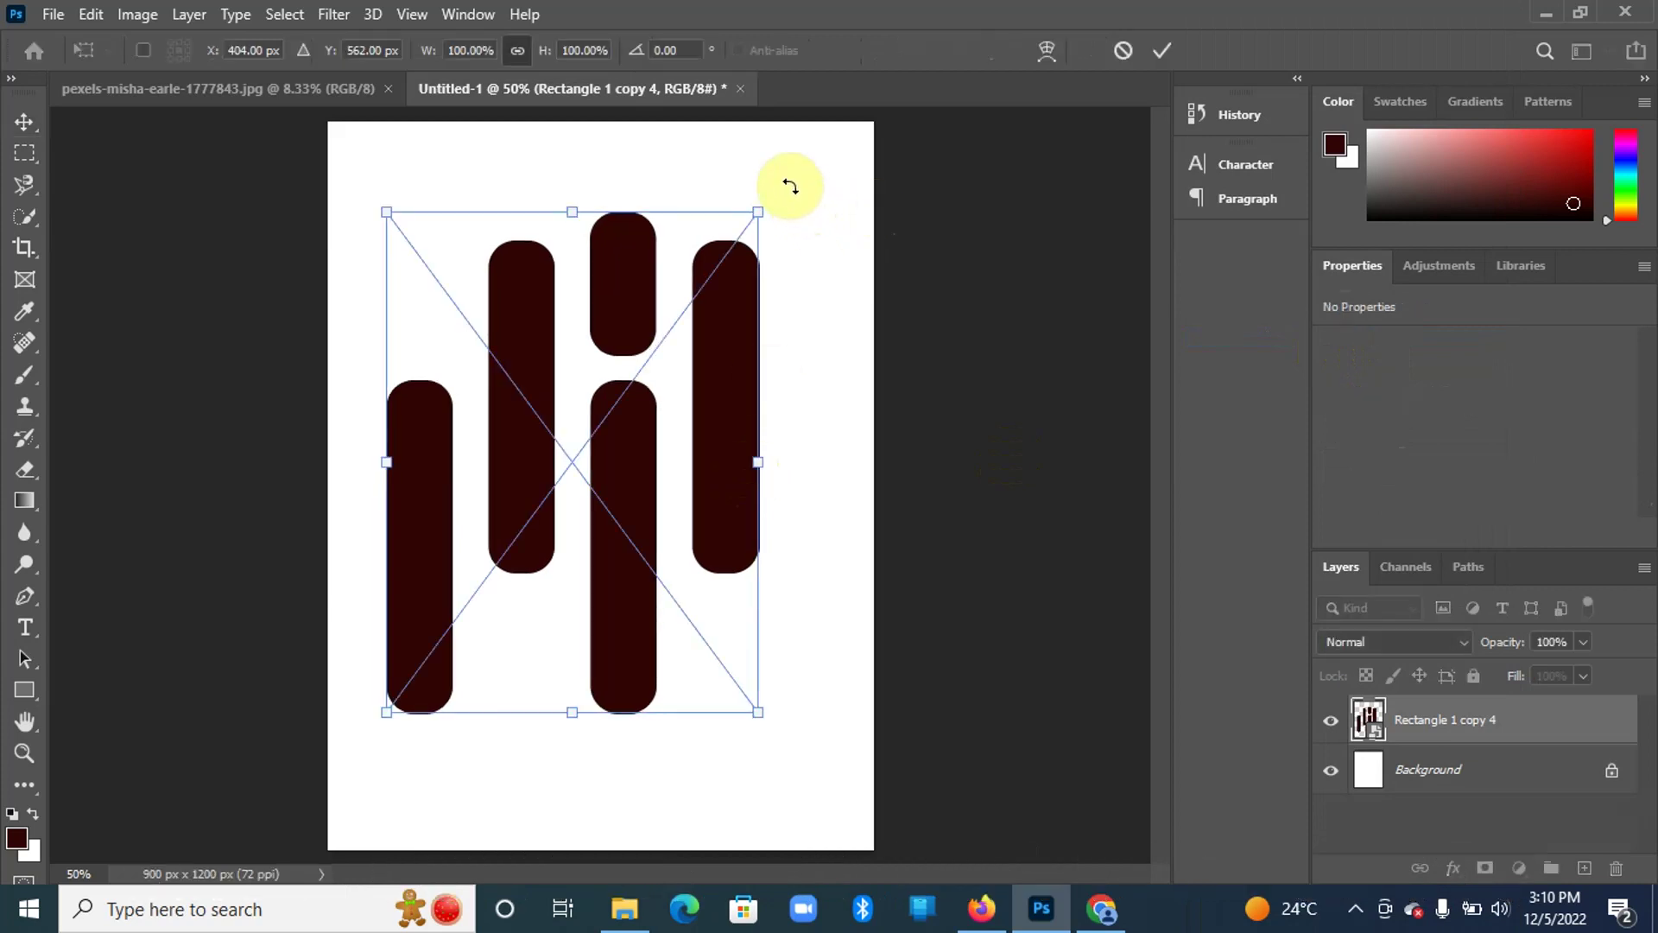
Rotate the bar smart object to about -33.37° and commit the rotation
drag(789, 182, 599, 144)
key(Return)
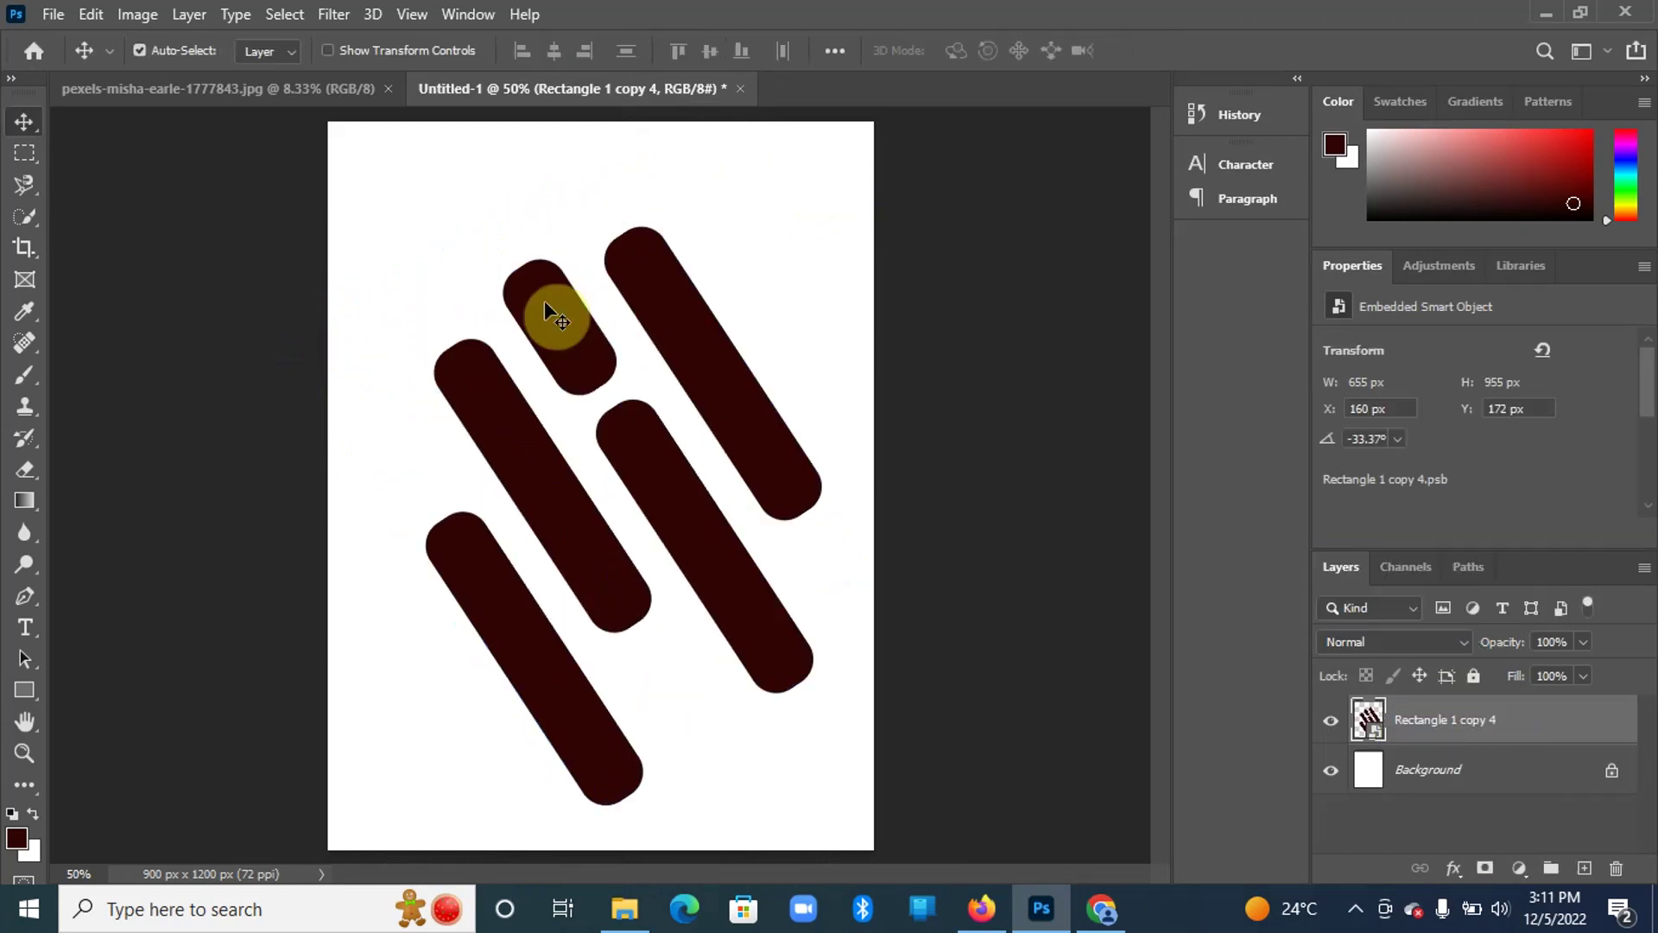
click(233, 90)
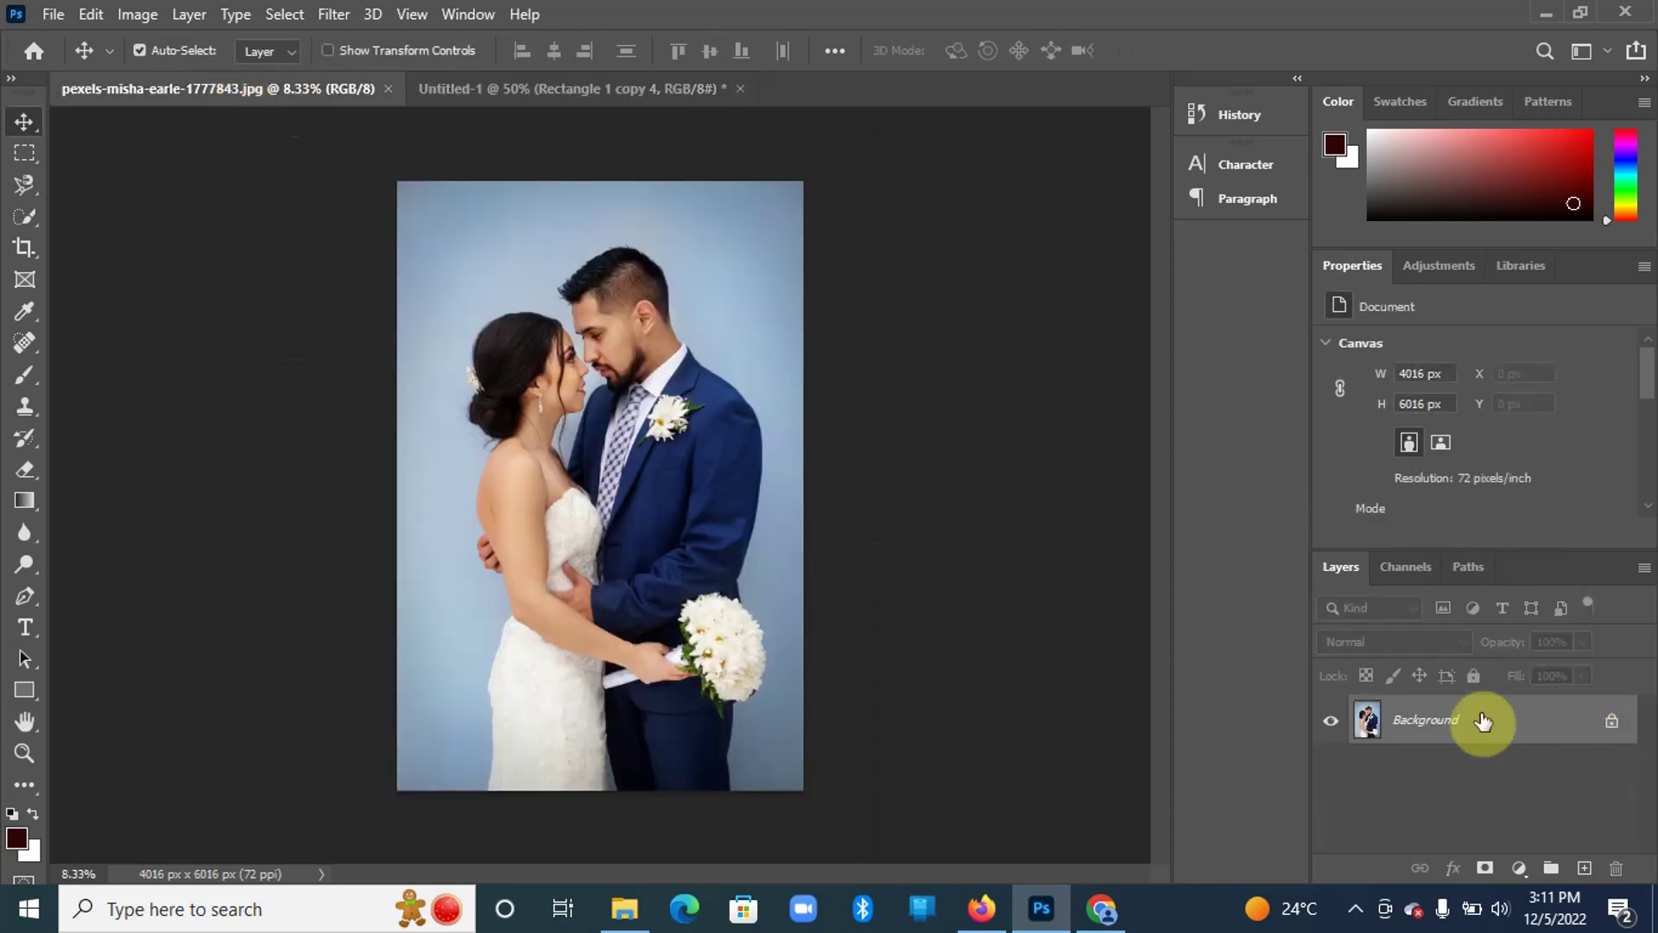
Convert the photo's Background into Layer 0 and drag it into Untitled-1
double_click(1526, 728)
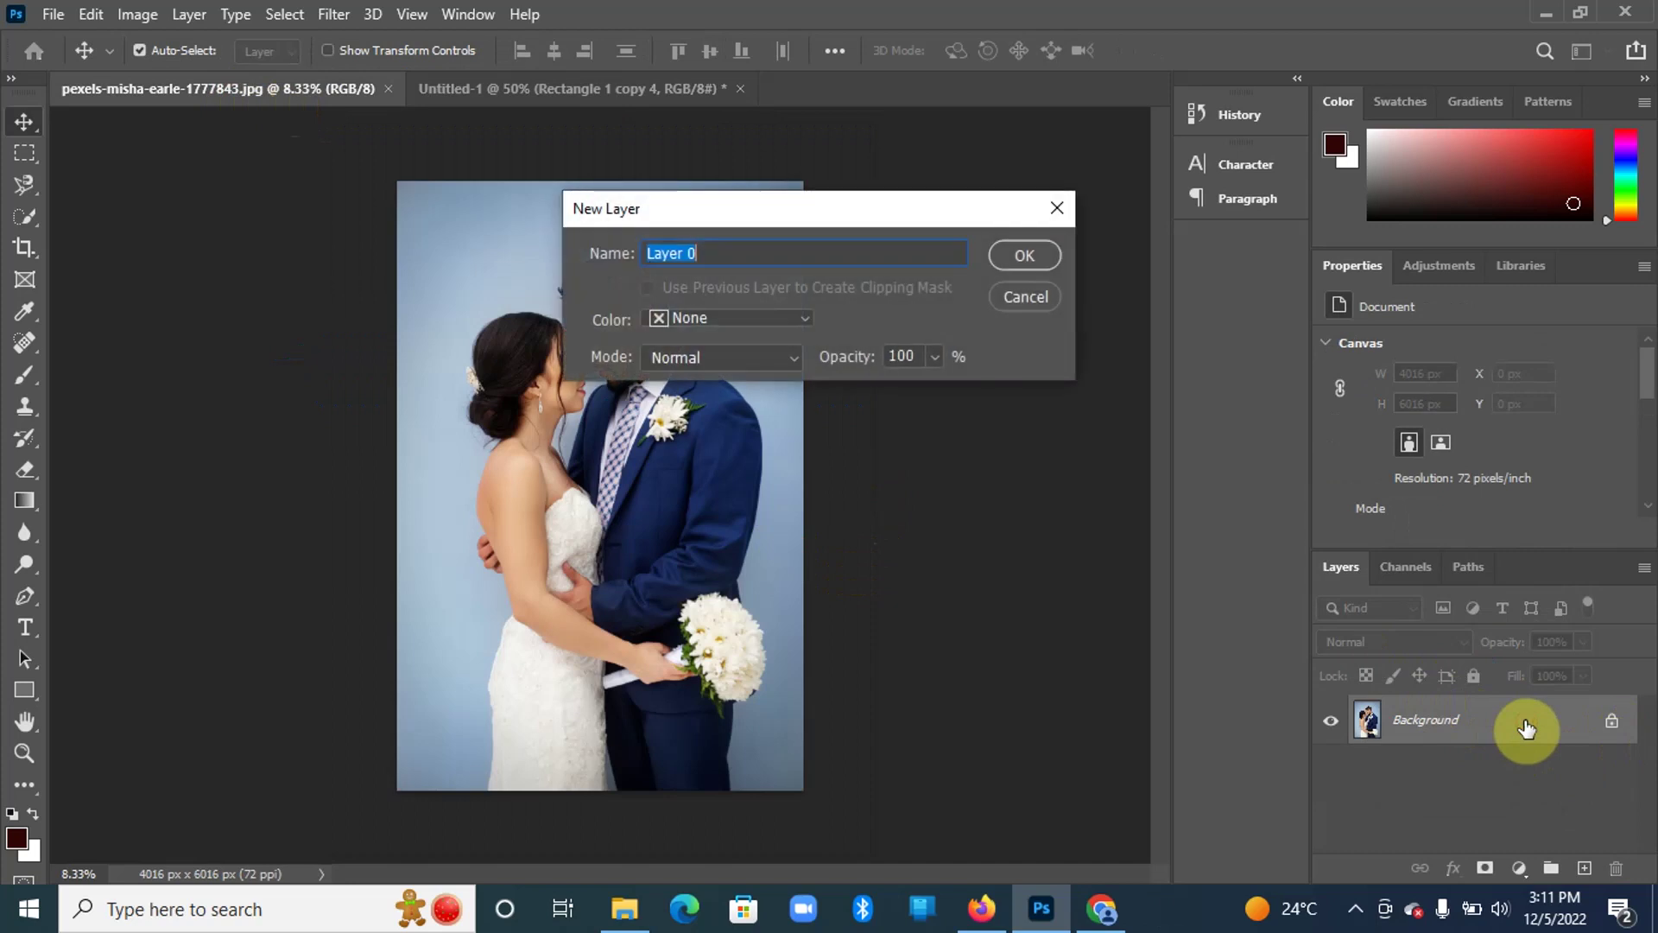
click(1022, 256)
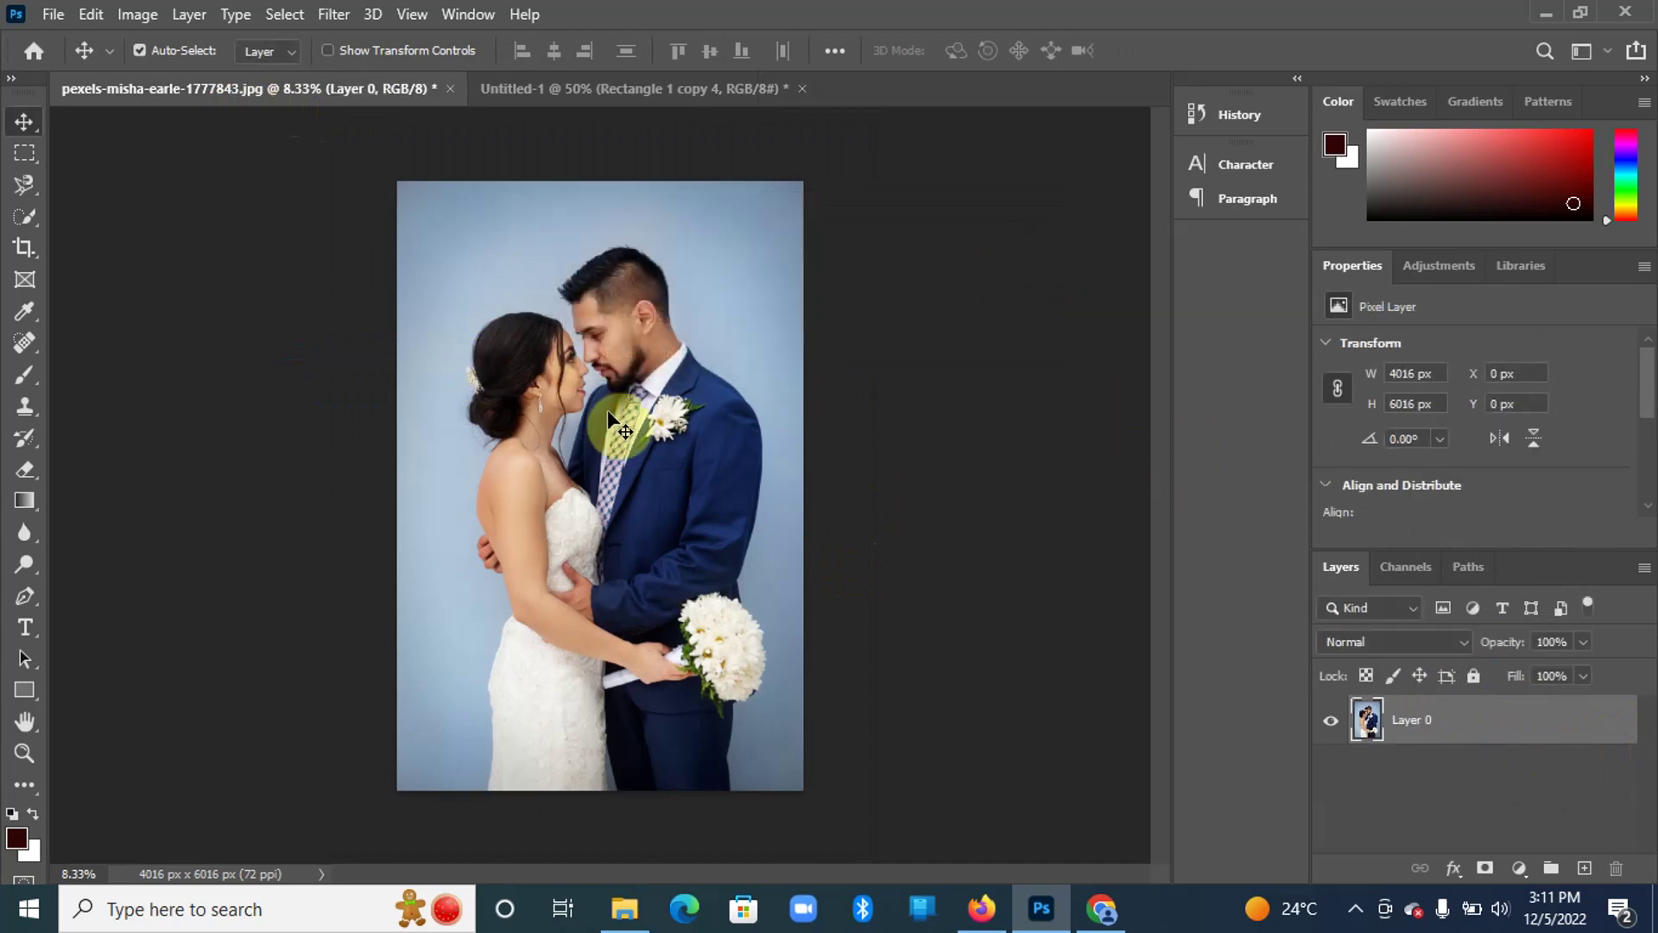
drag(608, 415, 622, 297)
drag(586, 406, 730, 557)
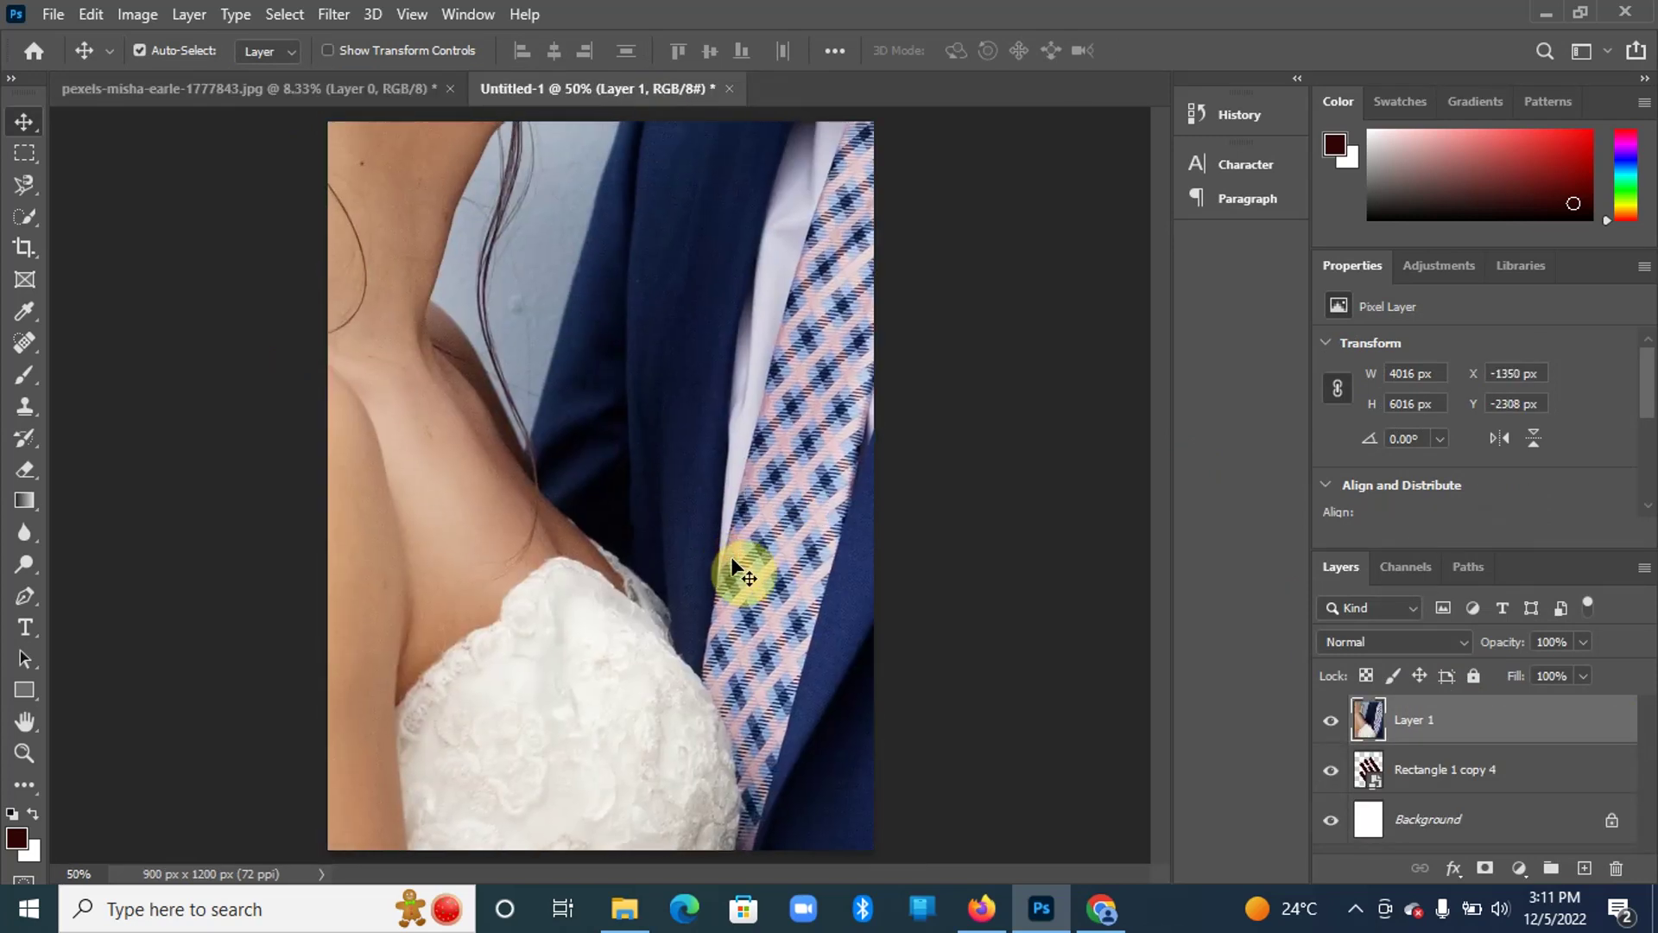
Scale the imported photo to 20% width, then fit it to 833 × 1248 px over the canvas
key(ctrl+t)
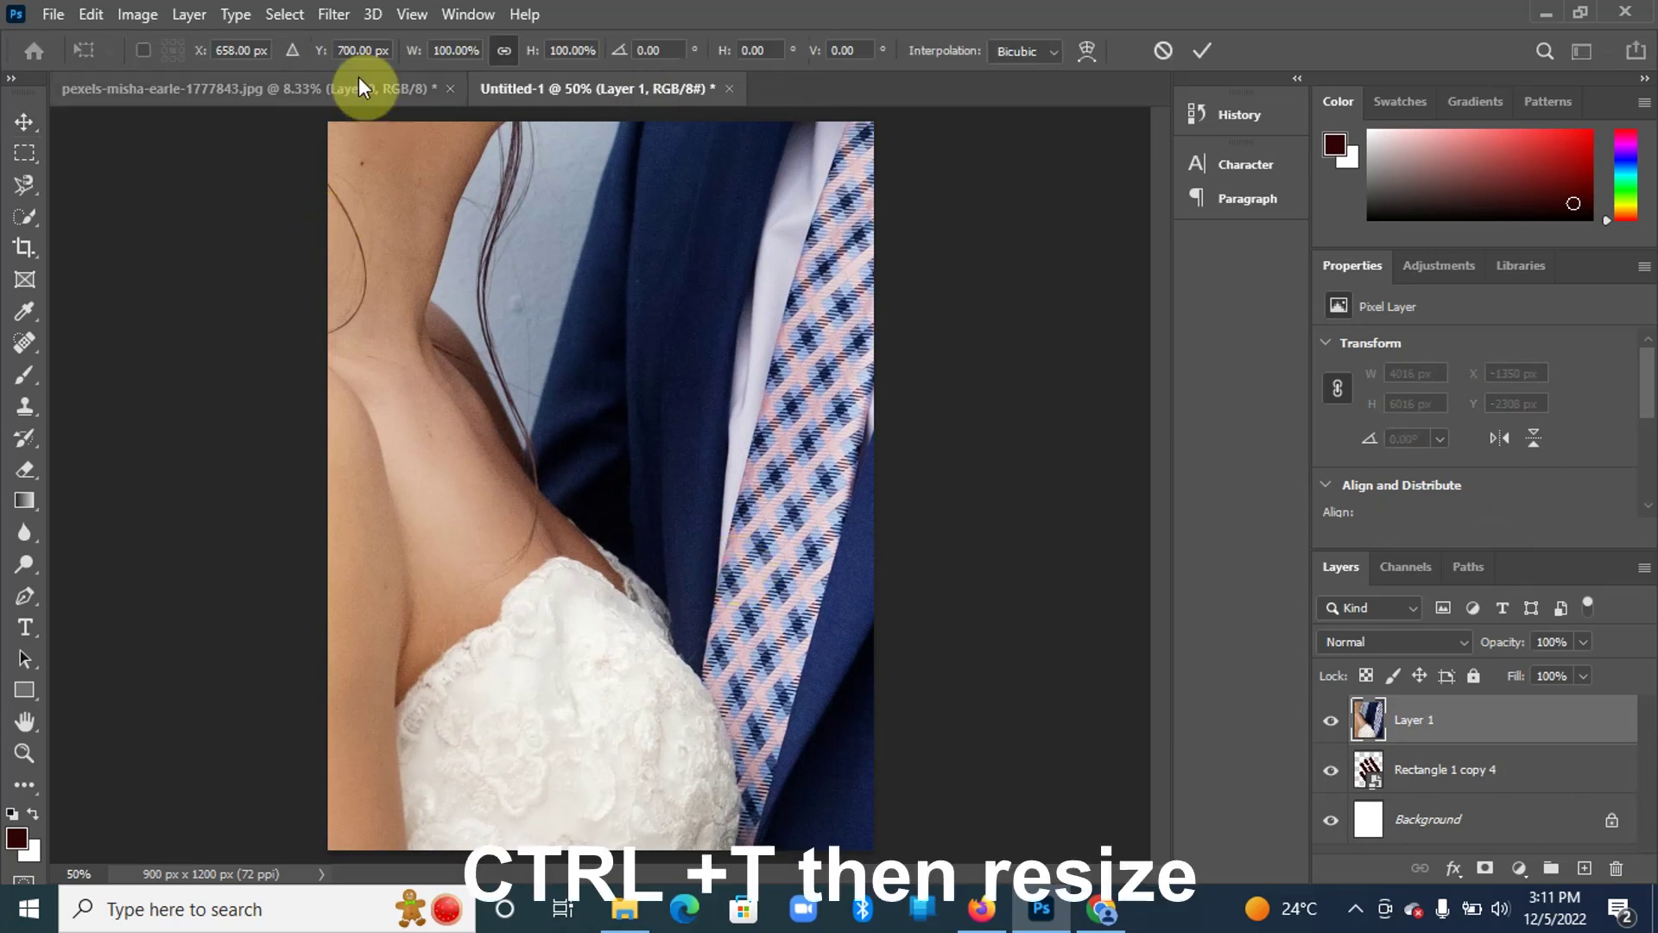
click(451, 50)
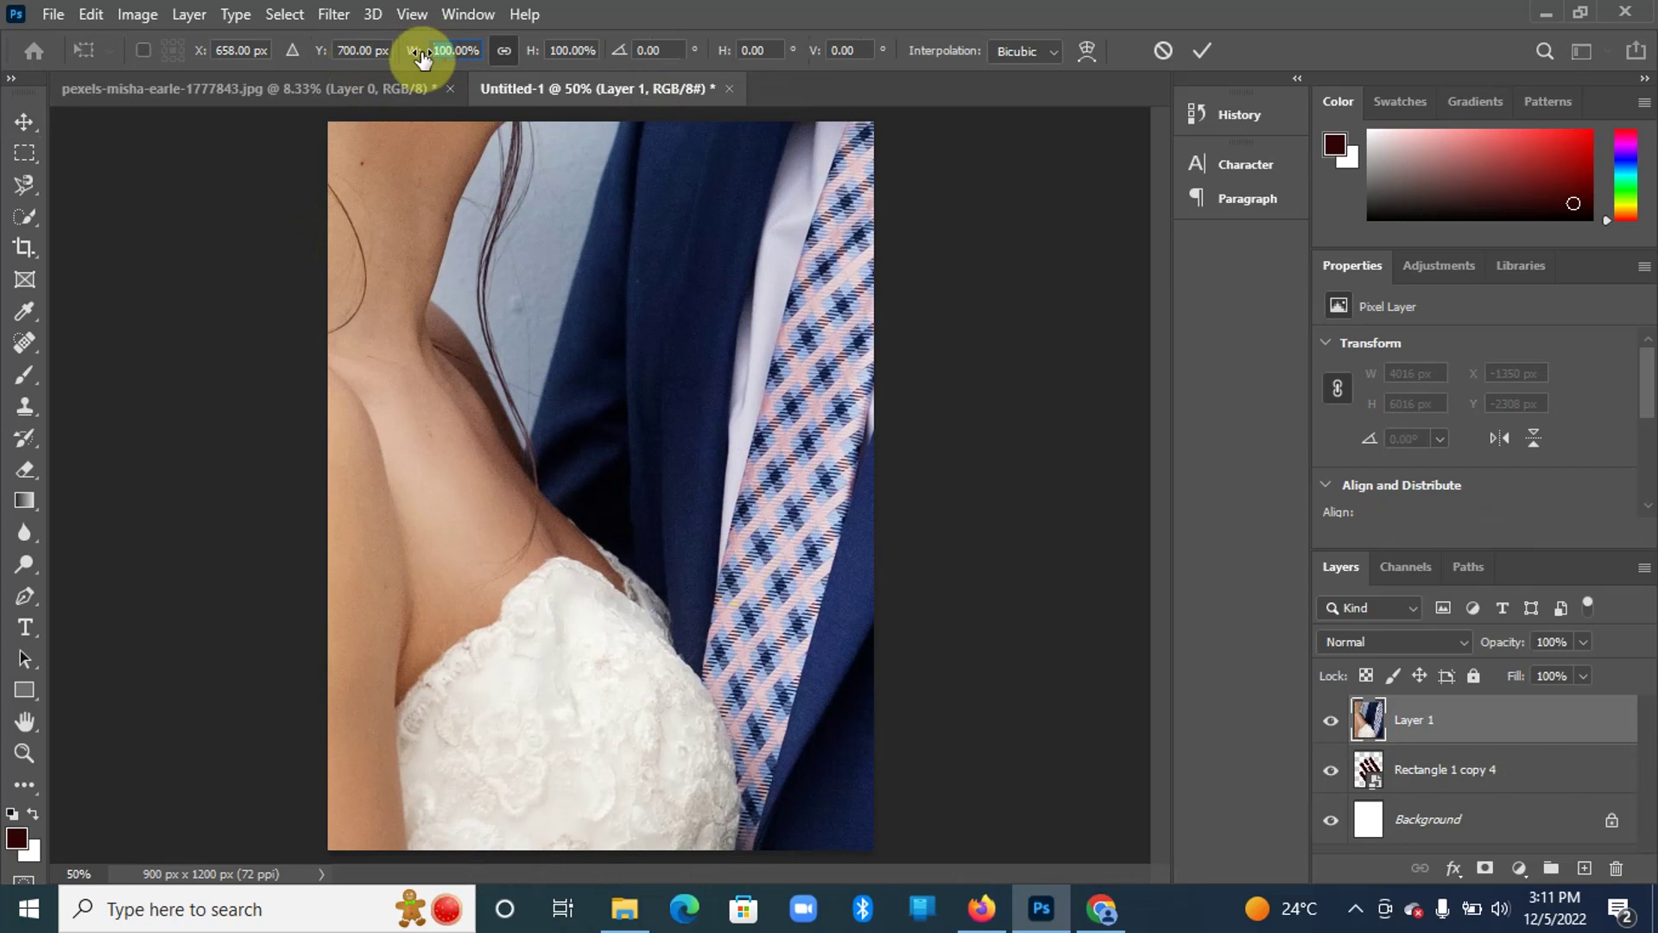
text(20)
key(Return)
drag(650, 339, 522, 274)
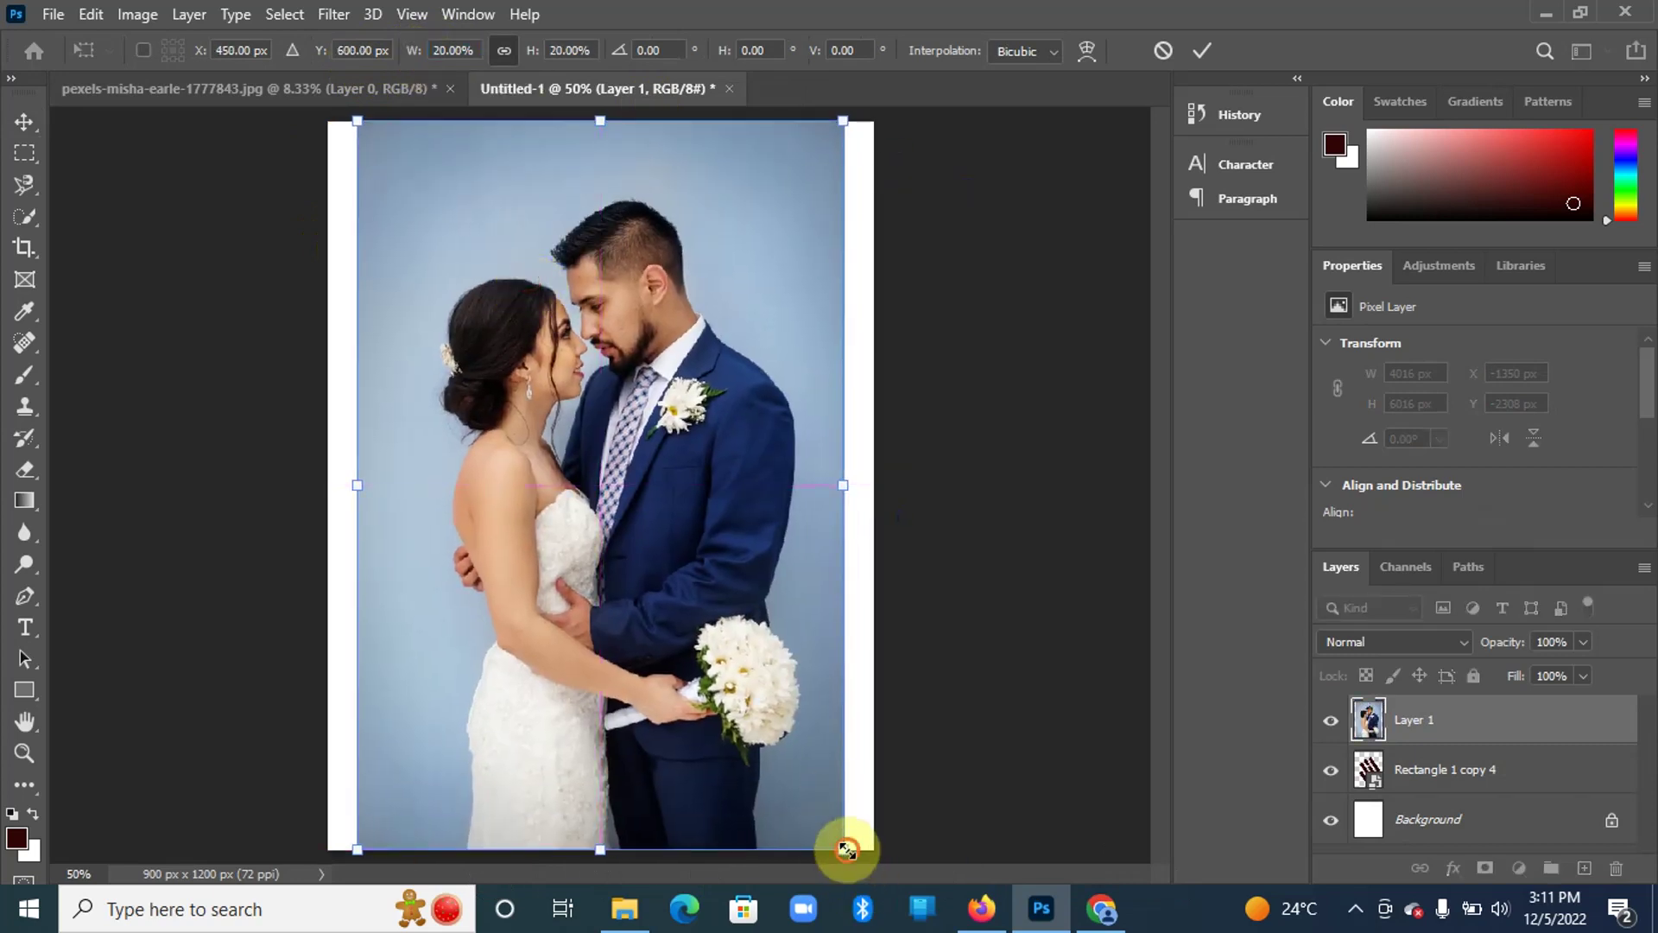
mouse_move(847, 849)
mouse_down()
mouse_move(881, 878)
mouse_move(870, 870)
mouse_up()
key(Return)
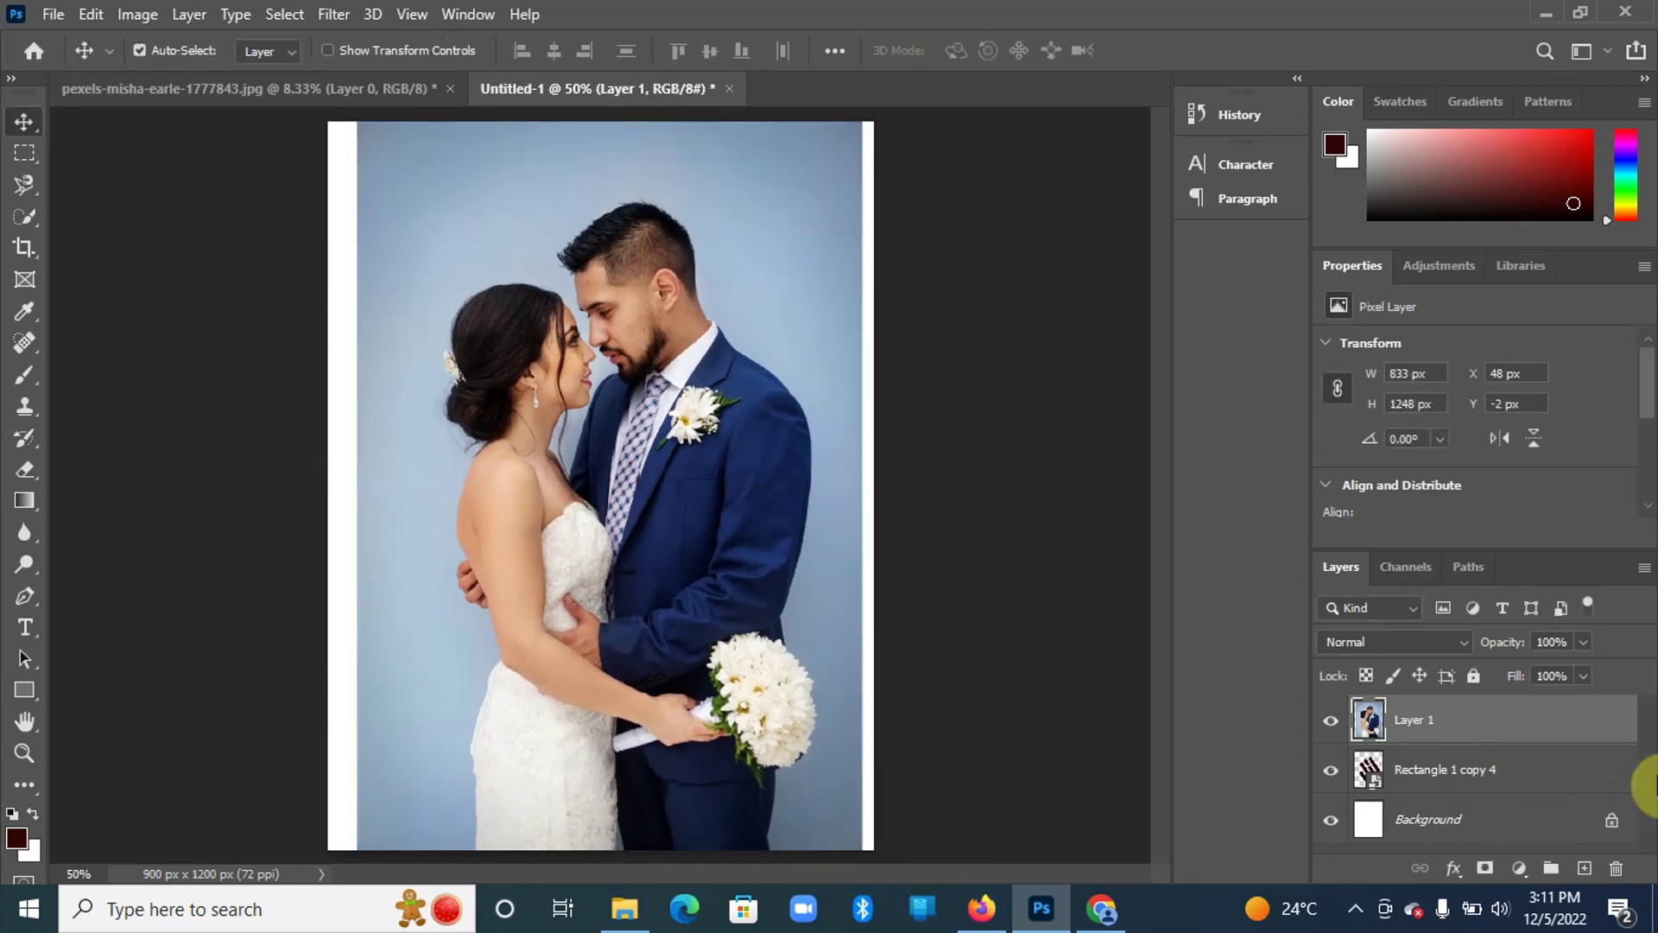
right_click(1498, 726)
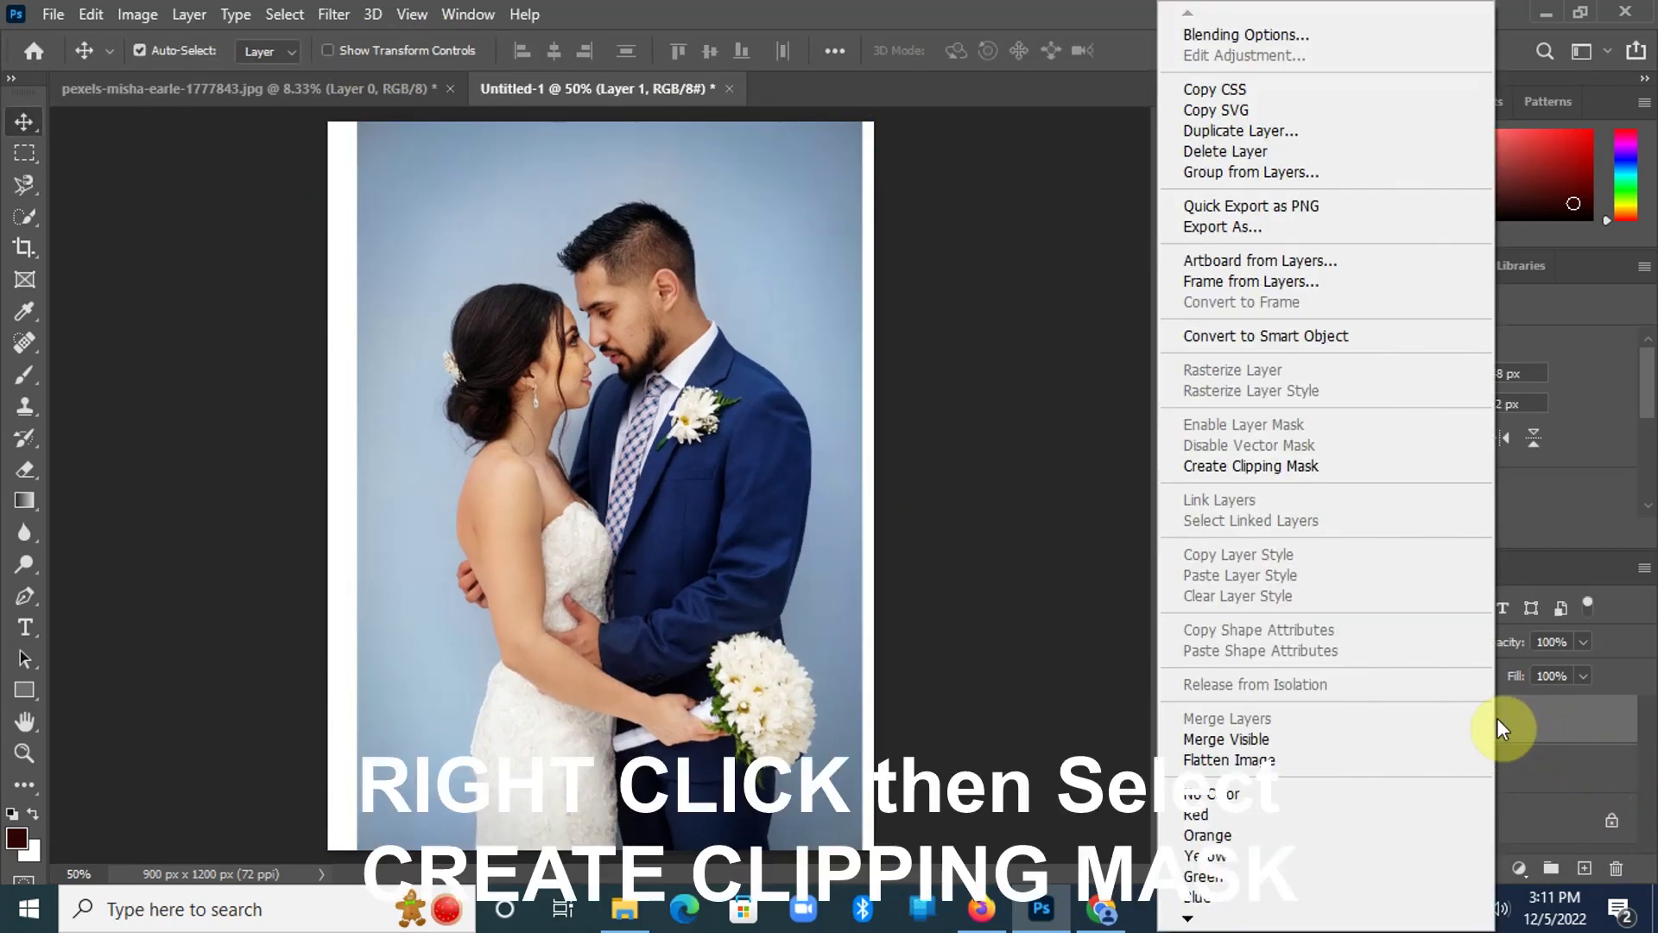
Clip Layer 1 into the bar logo and shift the photo to X 120, Y 210 px
click(1289, 472)
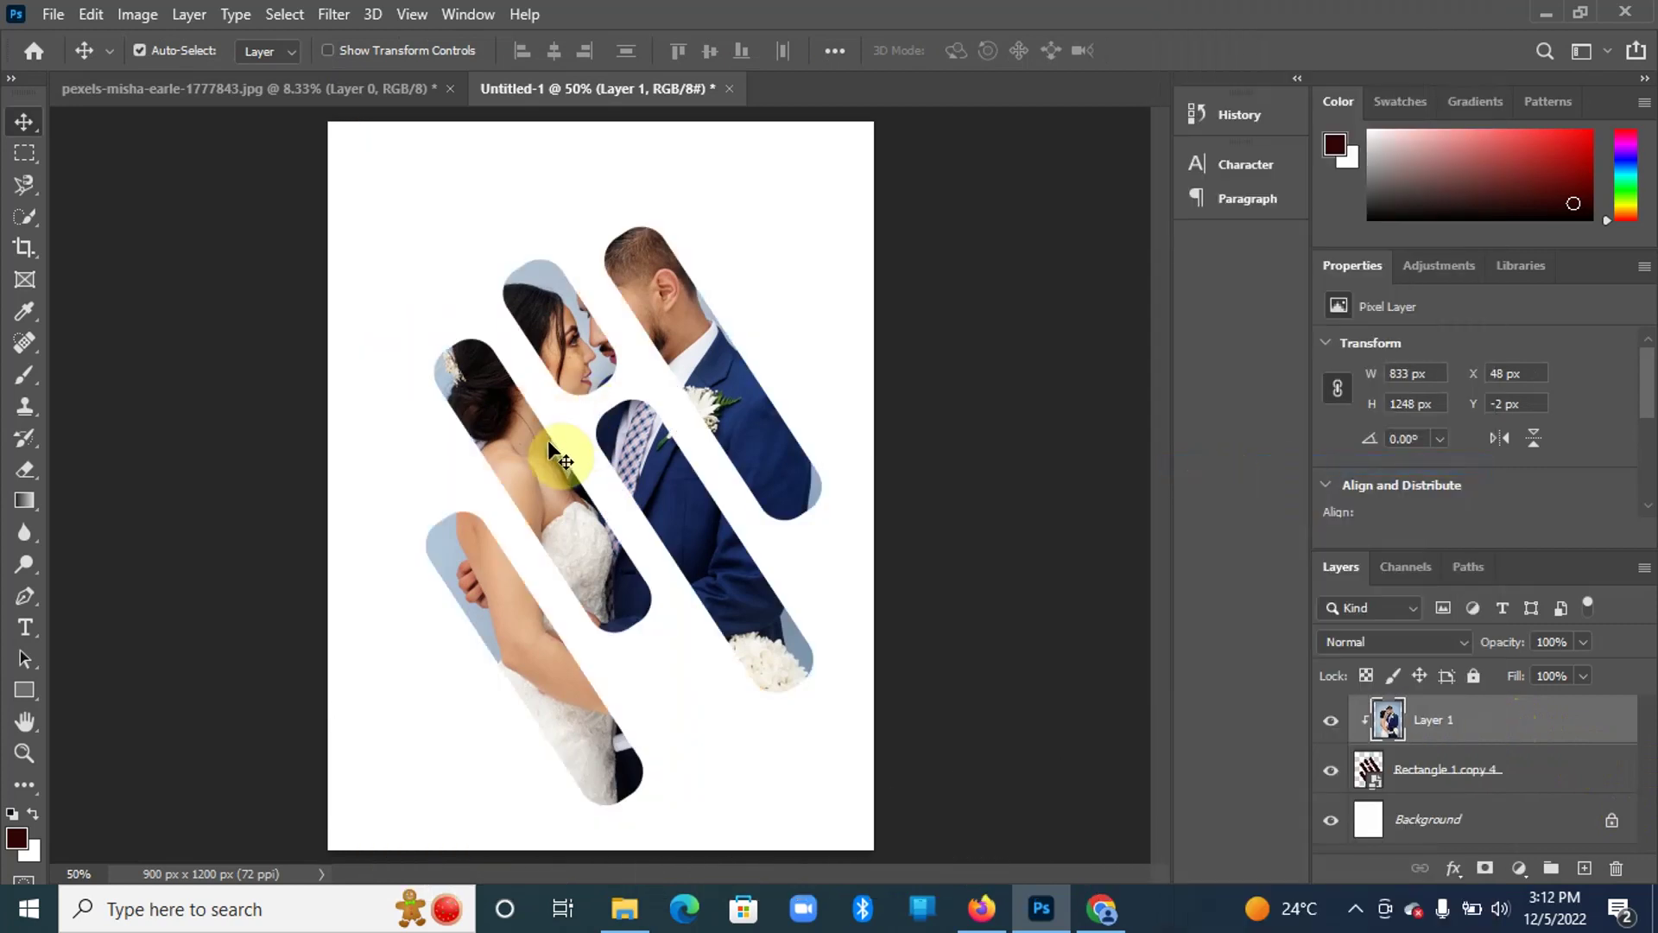
drag(574, 340, 609, 471)
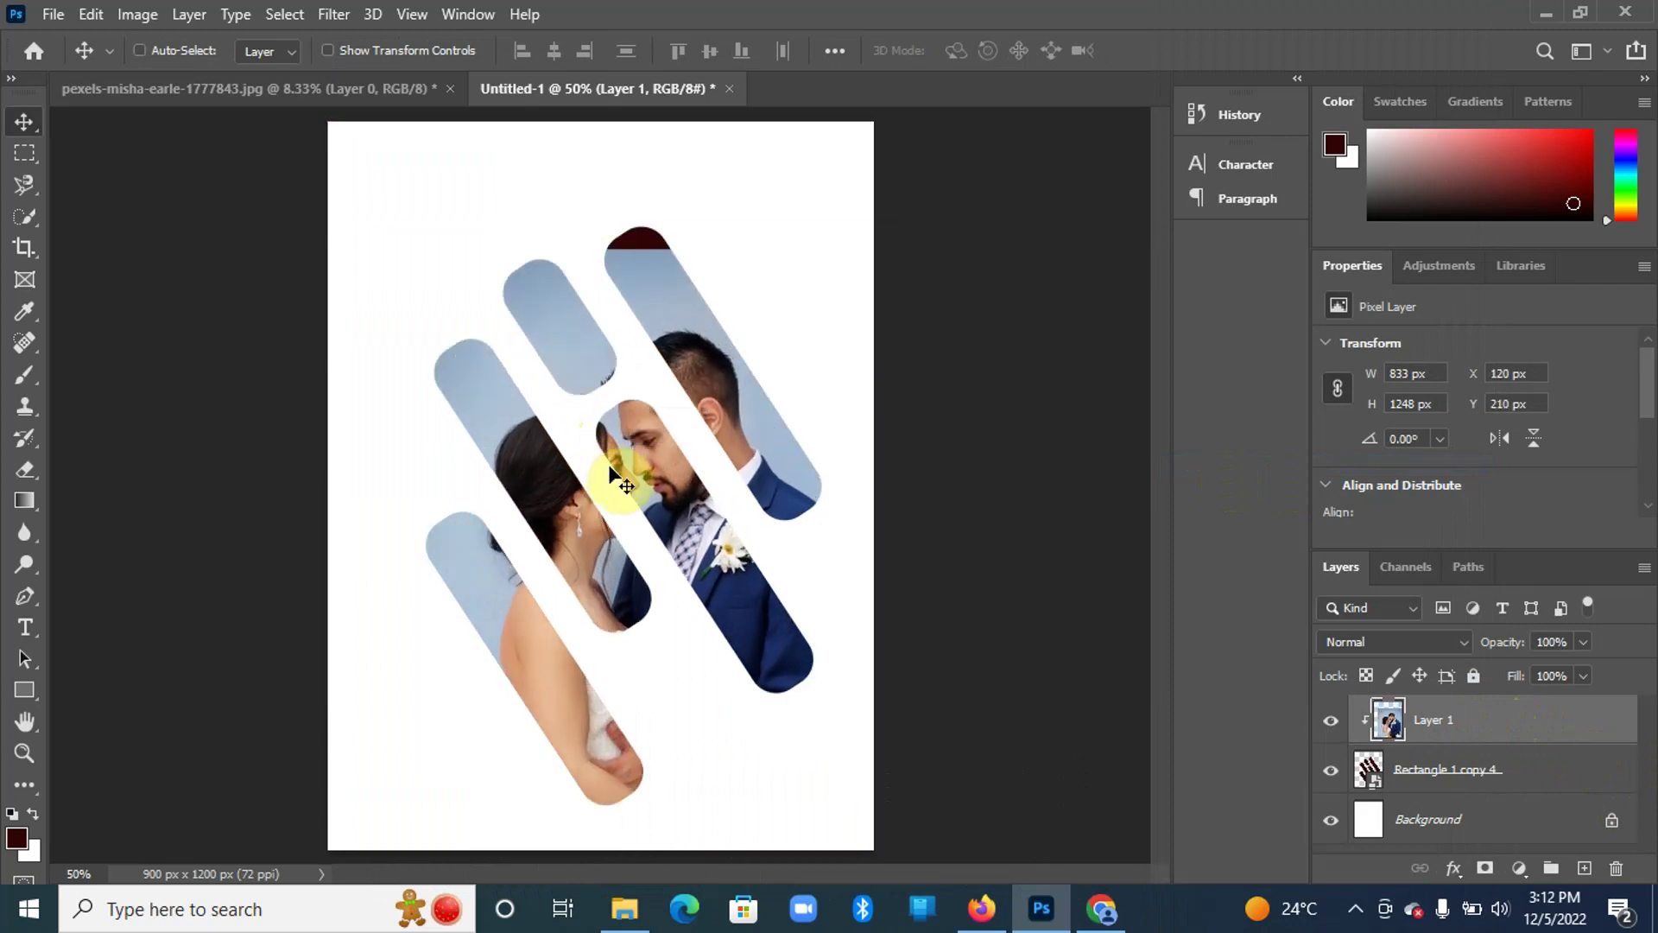
key(ctrl+t)
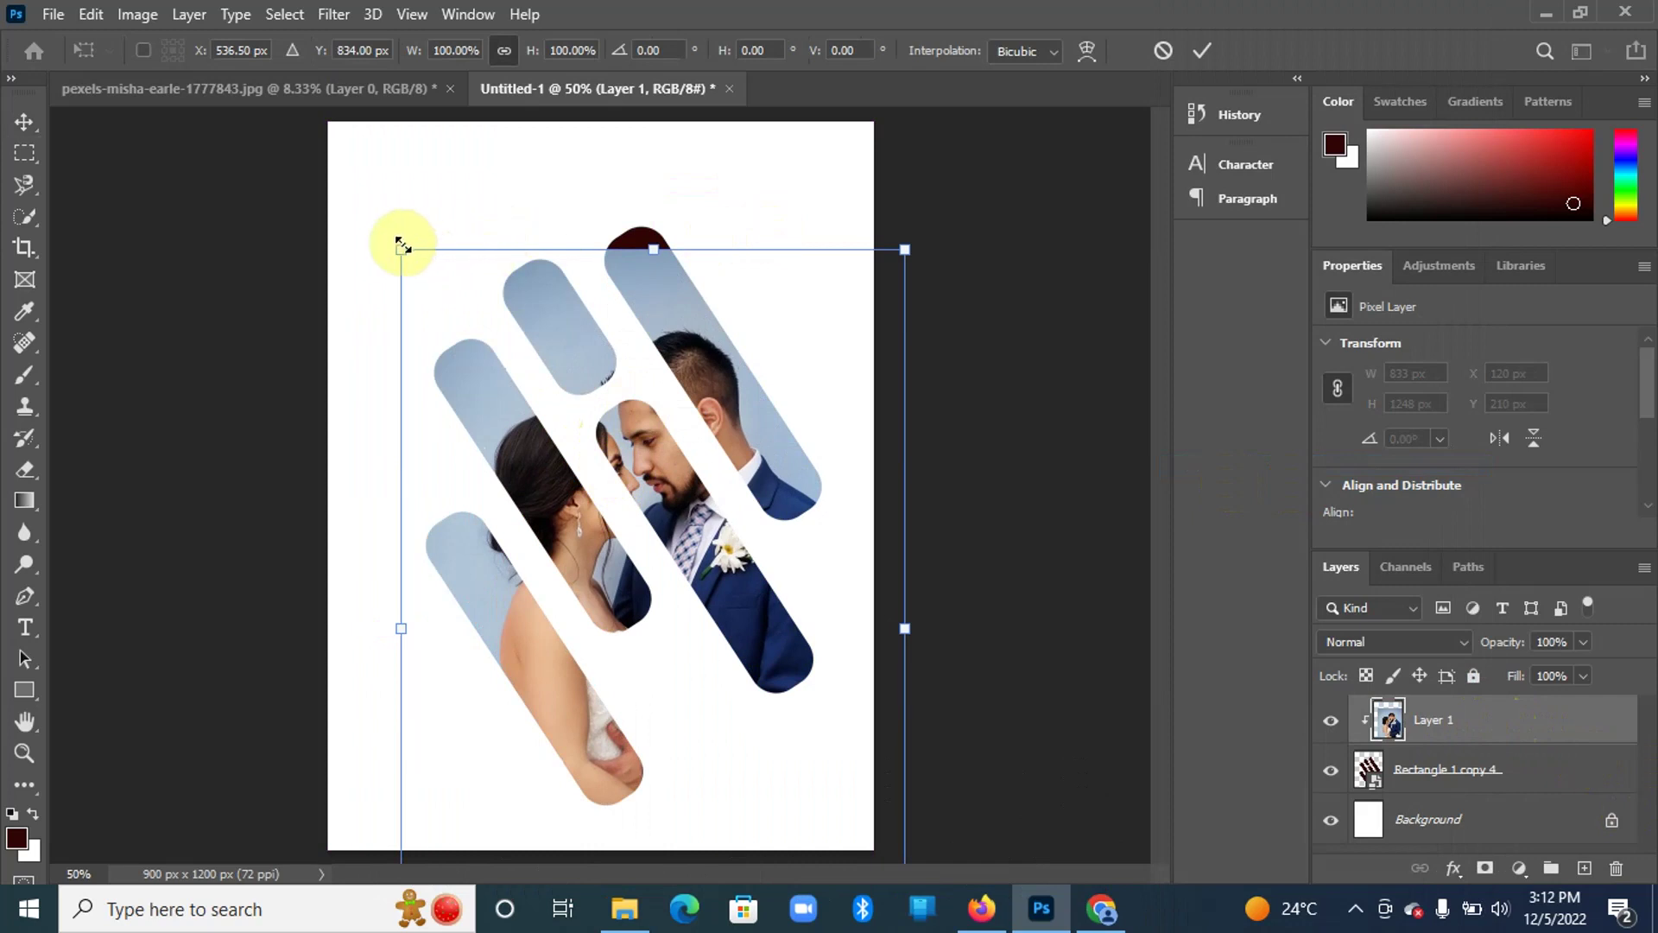
Scale the clipped photo to about 105% (876 × 1312 px) and move it to X 121, Y 172 px
drag(401, 248, 374, 209)
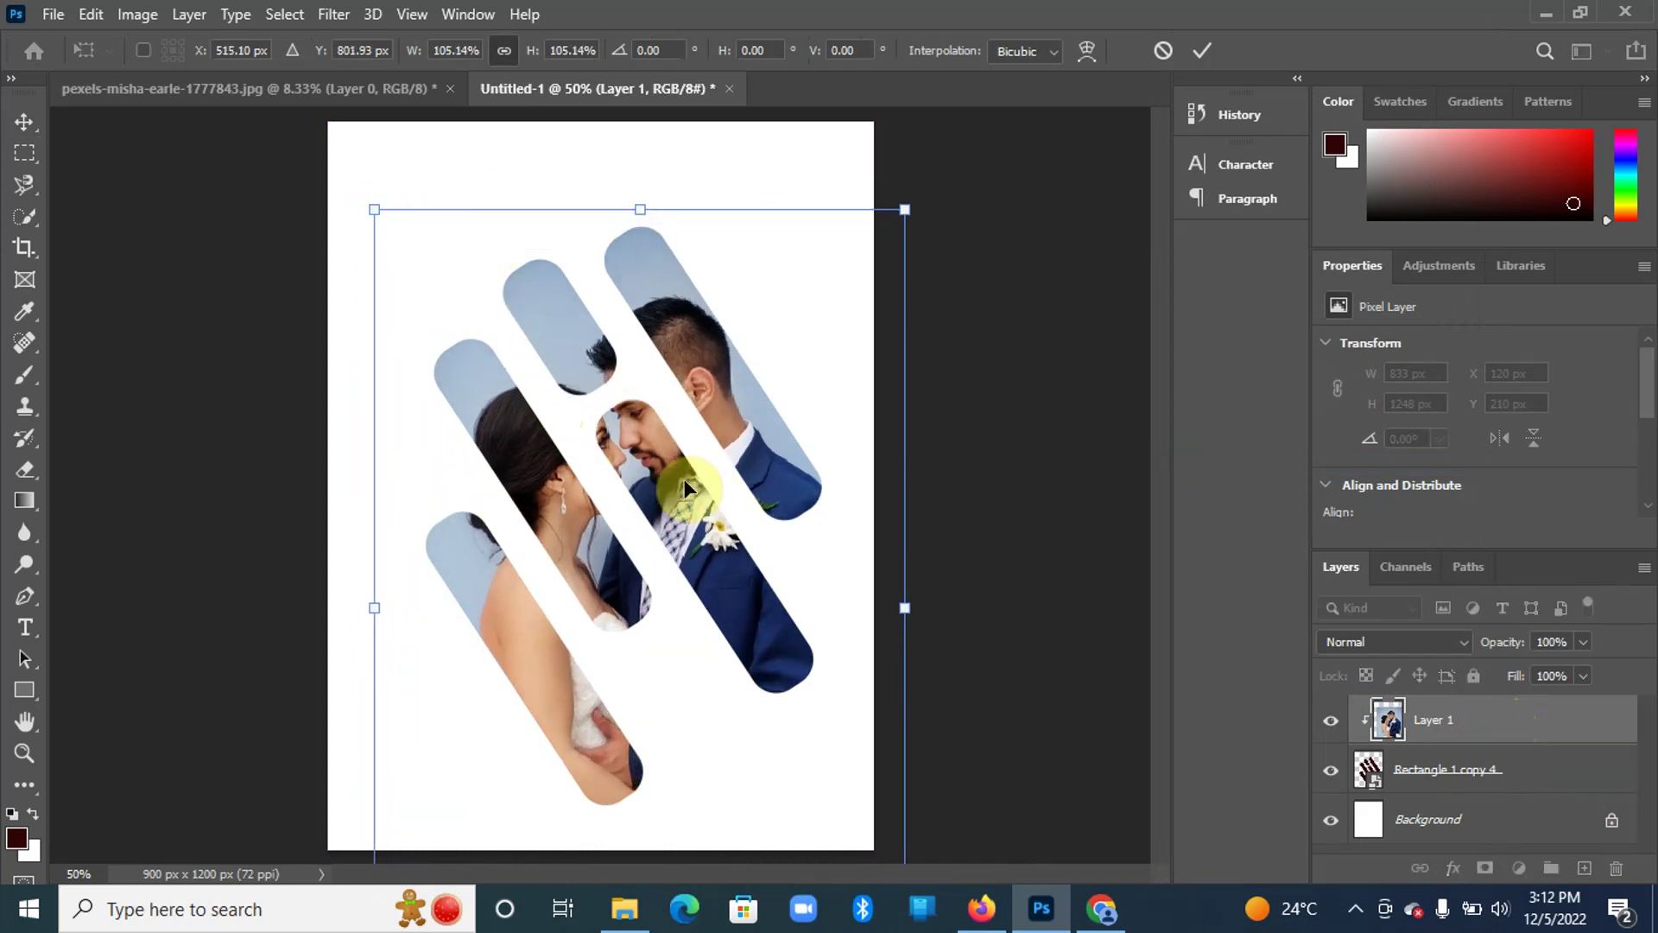
drag(670, 475, 696, 490)
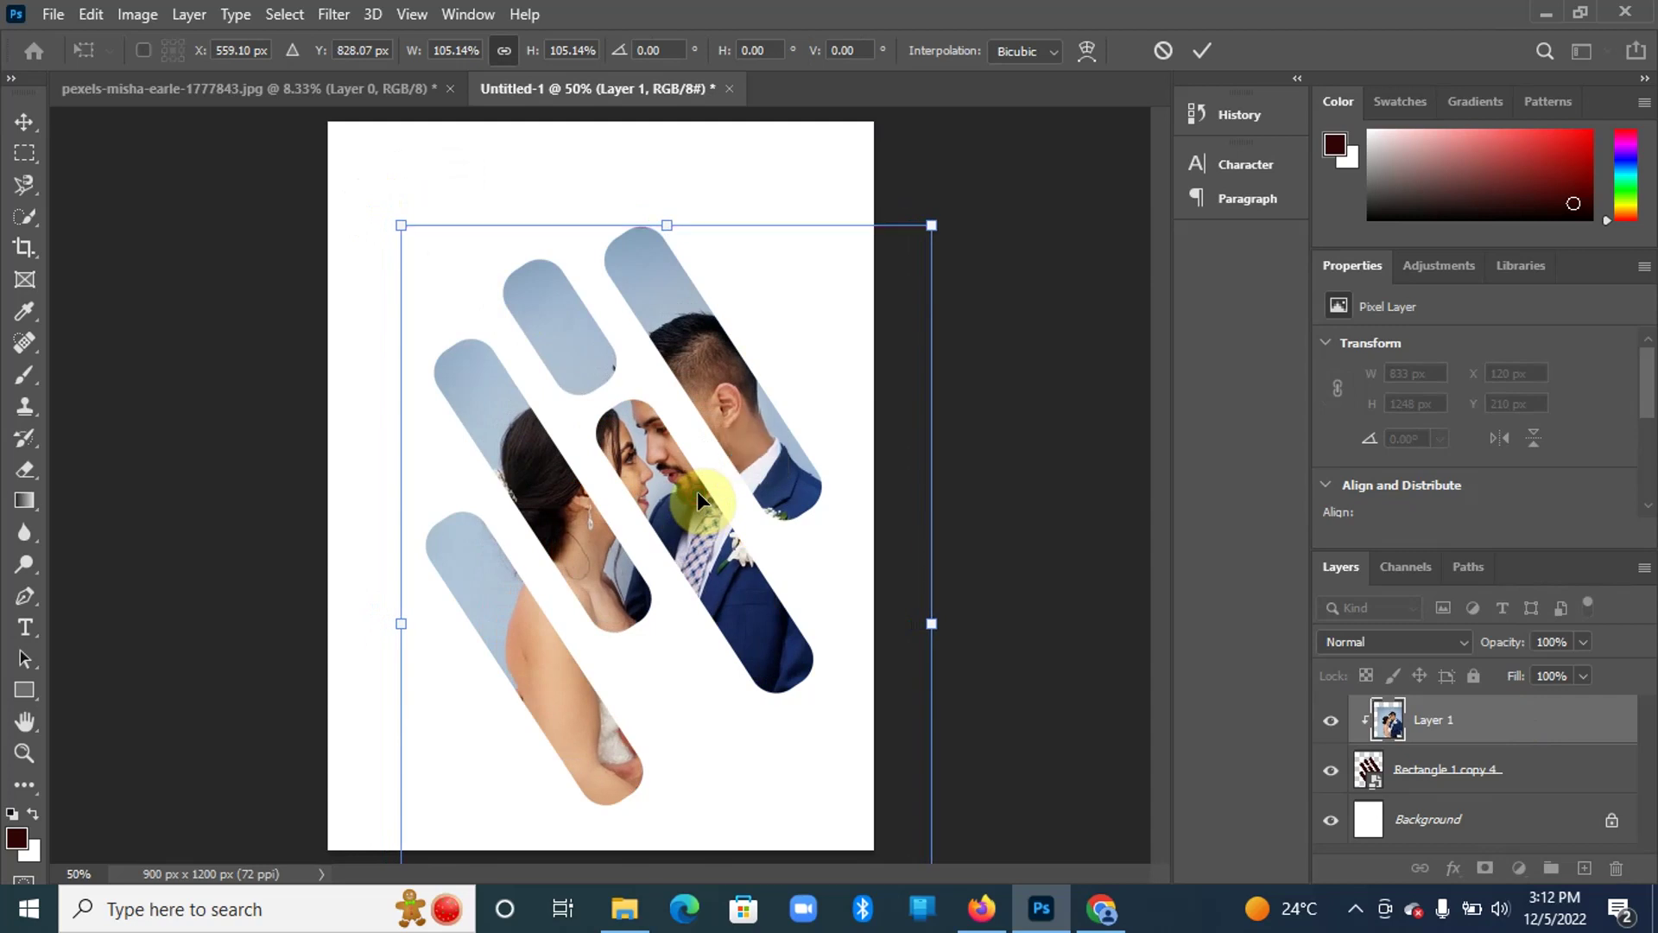
key(Return)
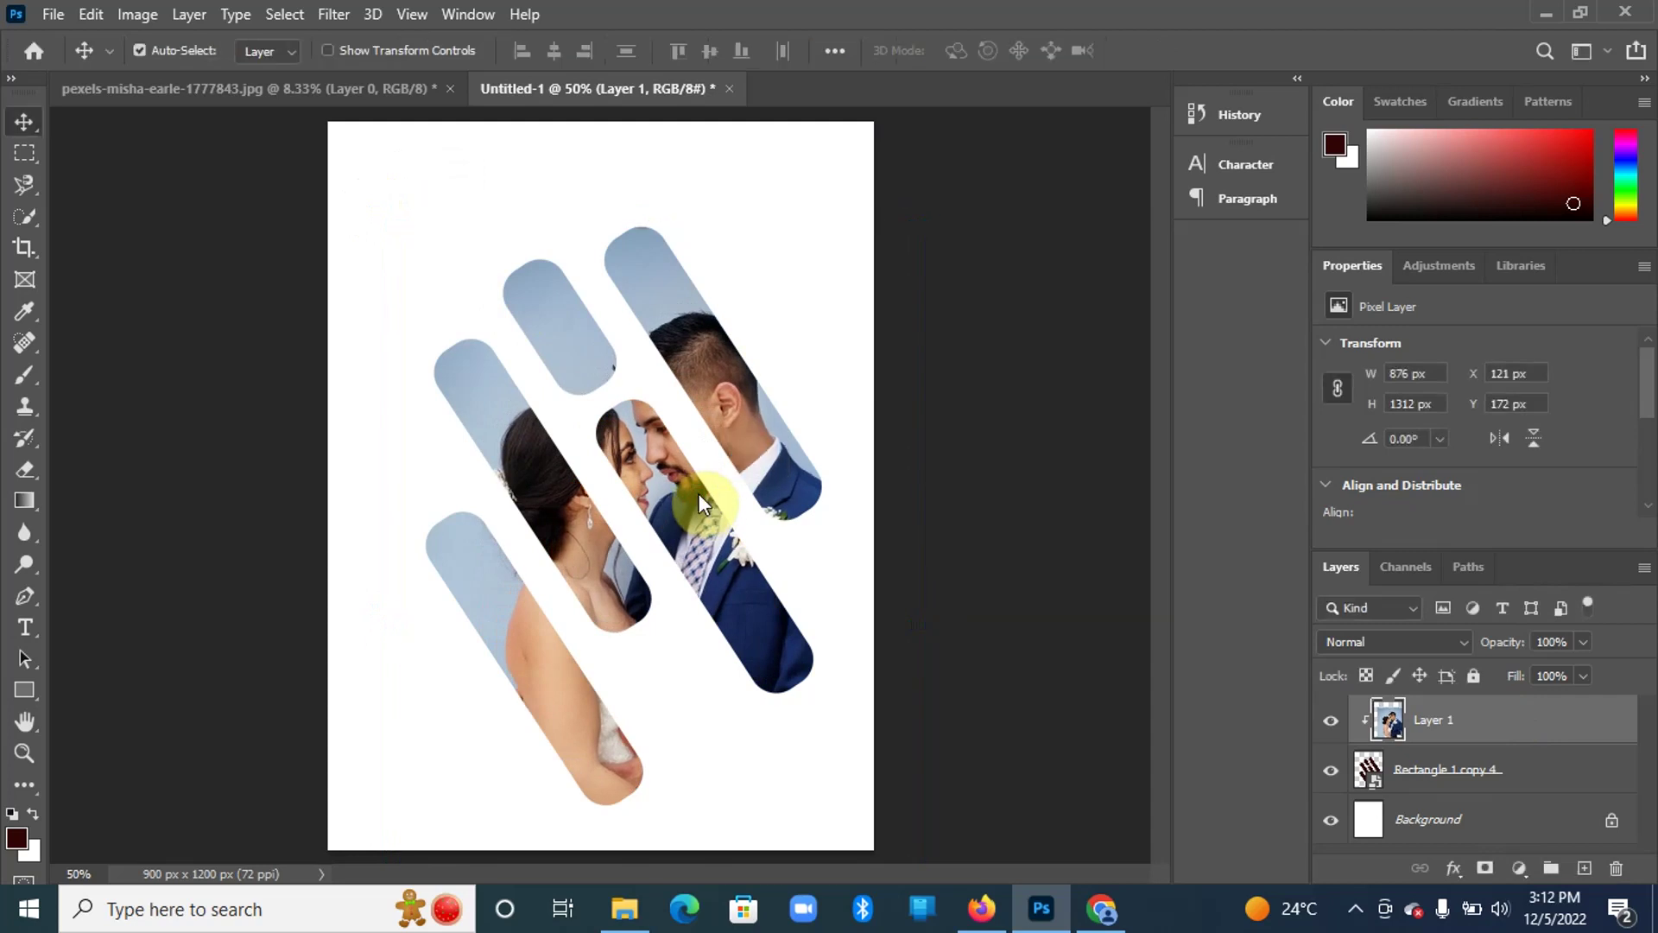